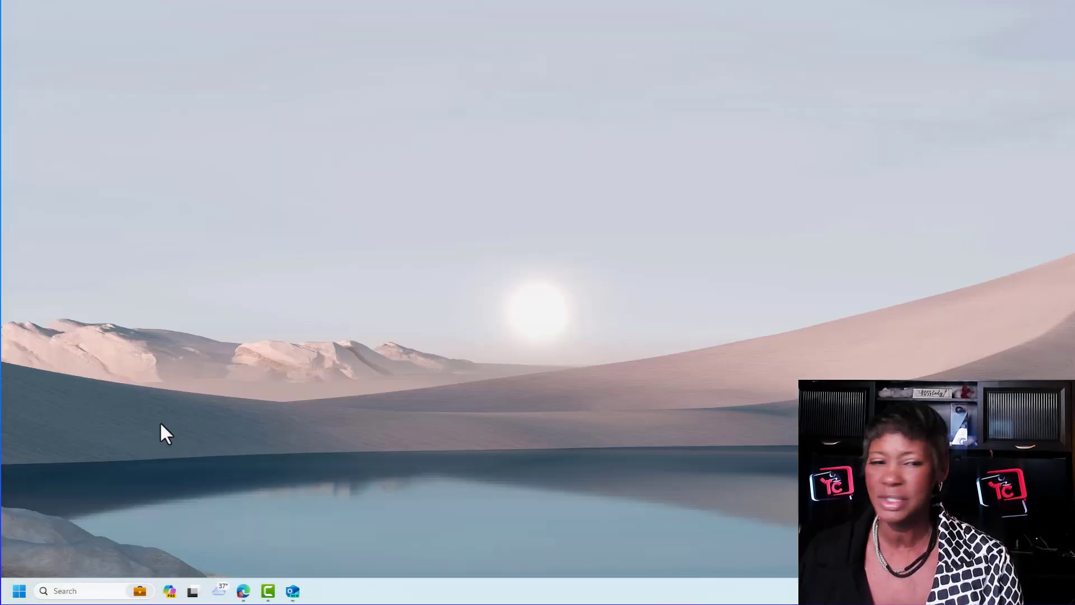
- Search Windows for 'outlook', launch classic Outlook from Best match, and reopen the search panel
{"action": "left_click", "coordinate": [69, 591]}
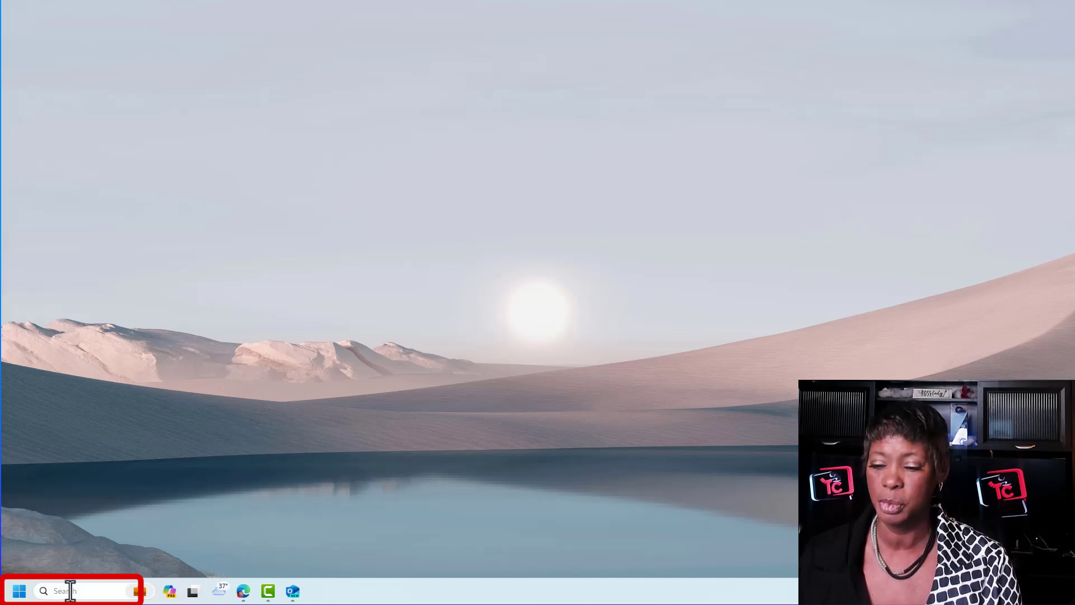
{"action": "type", "text": "outlook"}
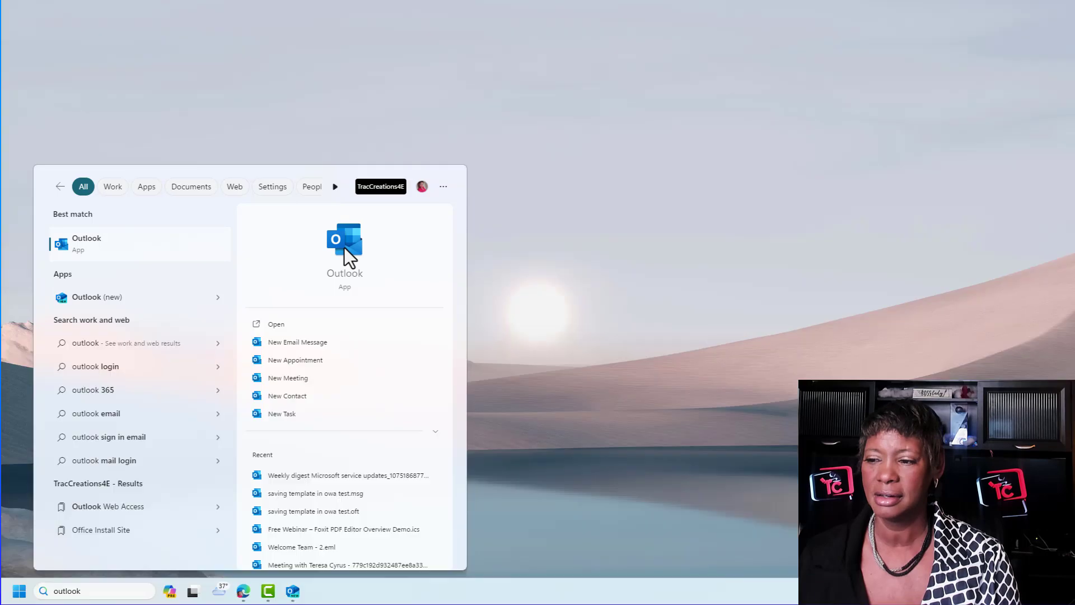
{"action": "left_click", "coordinate": [344, 248]}
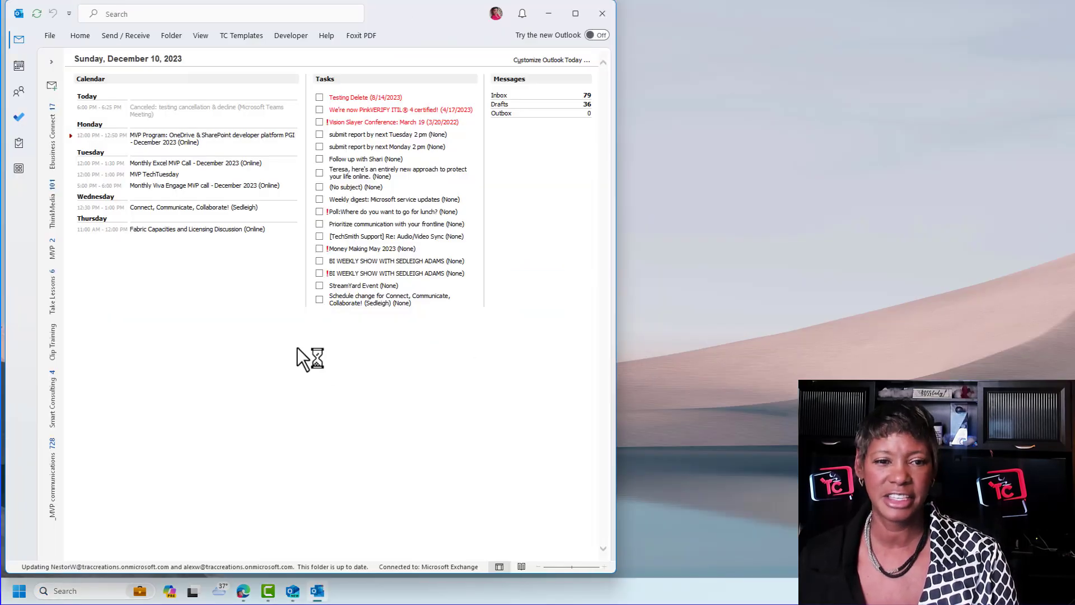
{"action": "left_click", "coordinate": [70, 591]}
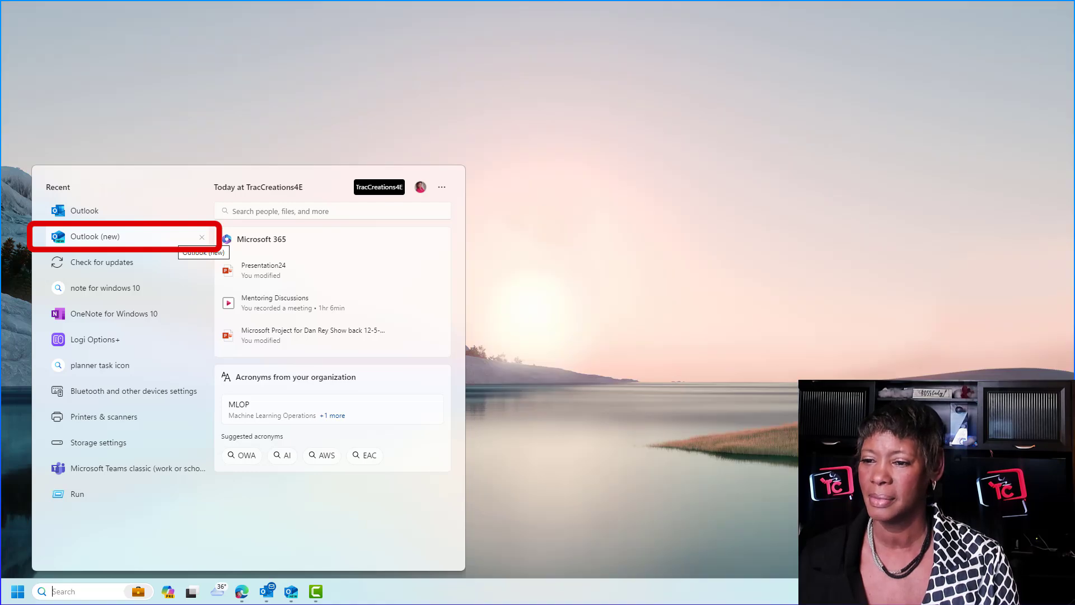
- Launch Outlook (new) and move the ZDNET email into the demo test AV favorite folder
{"action": "left_click", "coordinate": [91, 237]}
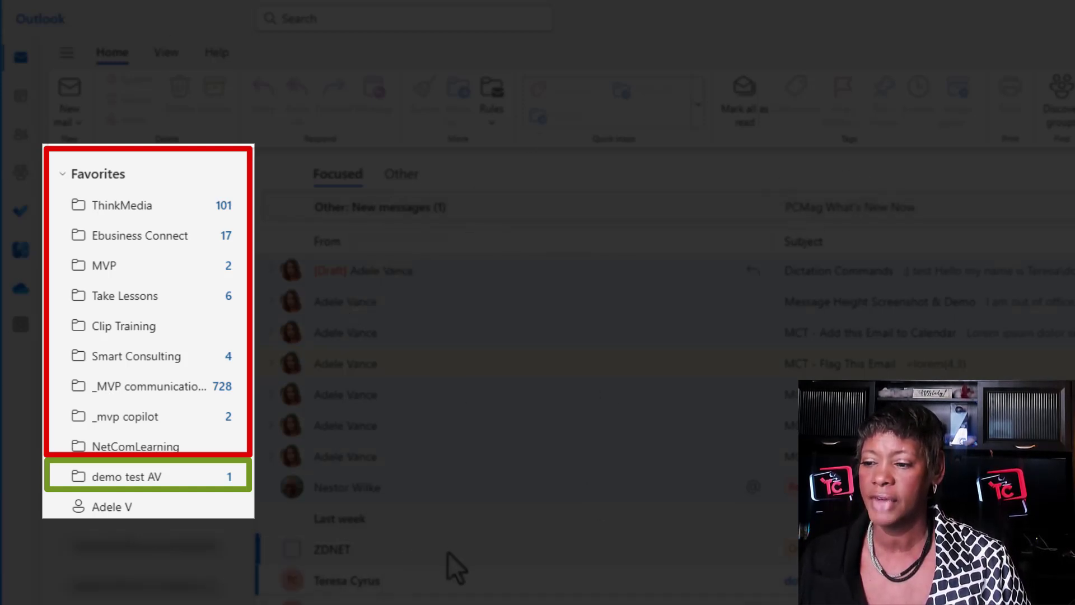
{"action": "left_click_drag", "start_coordinate": [447, 552], "coordinate": [102, 381]}
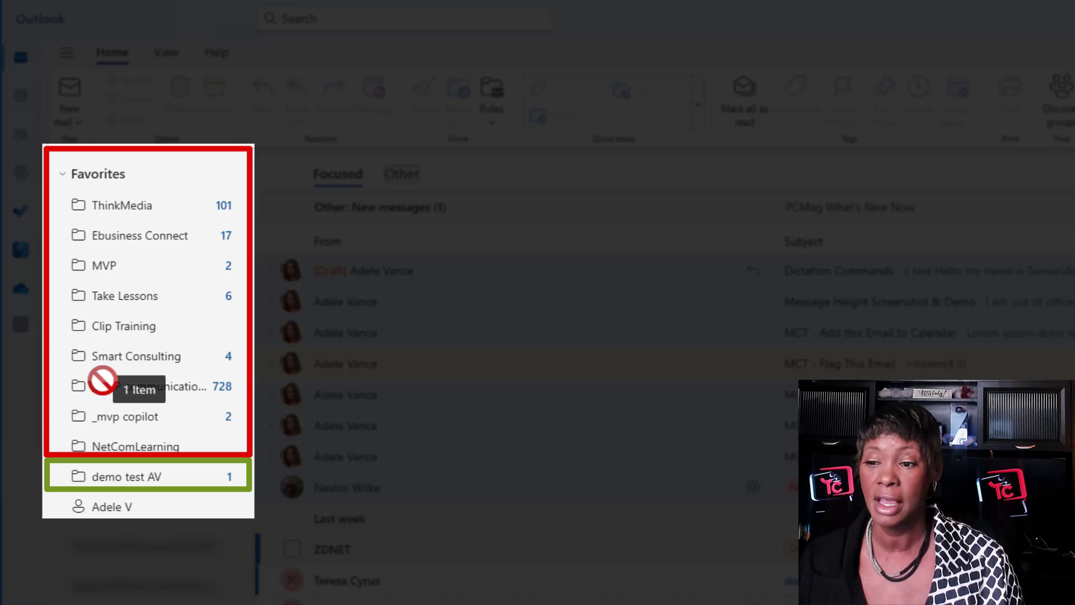
{"action": "left_click_drag", "start_coordinate": [102, 381], "coordinate": [166, 483]}
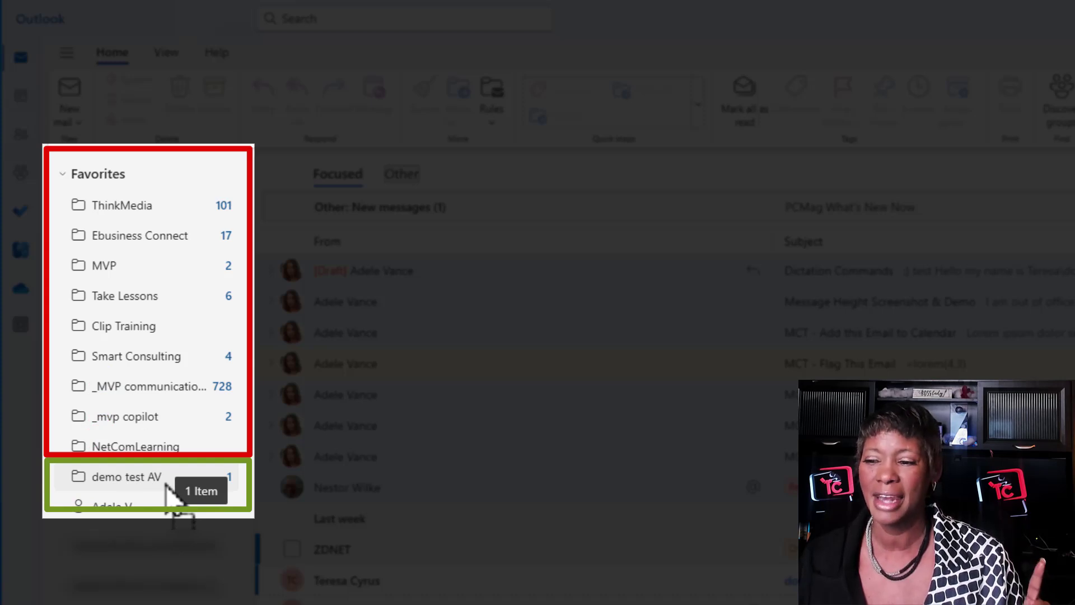
{"action": "left_click_drag", "start_coordinate": [165, 482], "coordinate": [167, 485]}
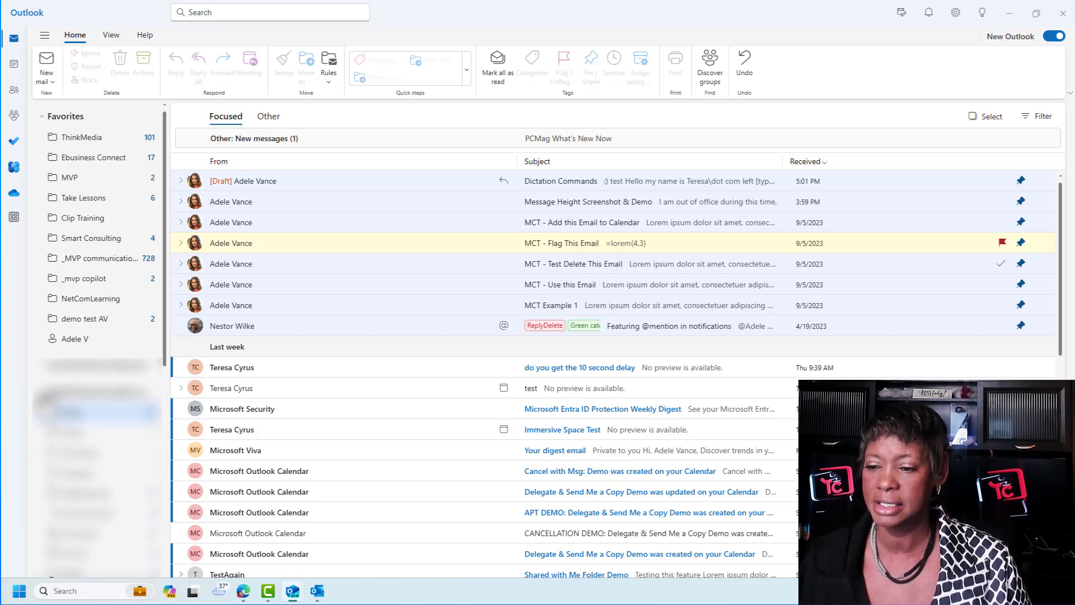
{"action": "scroll", "coordinate": [56, 415], "scroll_direction": "down", "scroll_amount": 10}
{"action": "scroll", "coordinate": [98, 447], "scroll_direction": "down", "scroll_amount": 3}
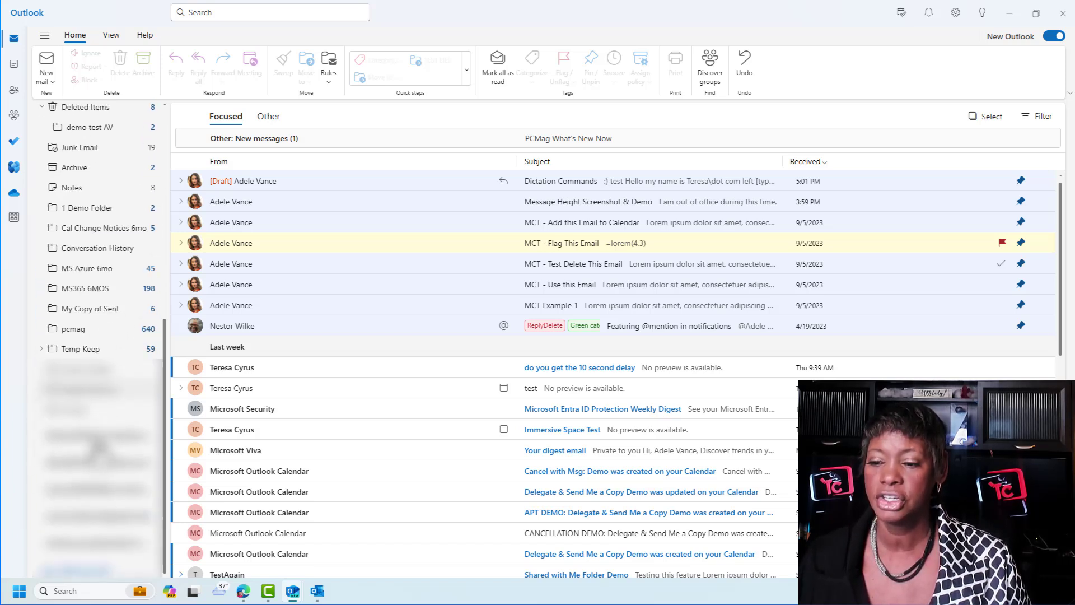
{"action": "left_click", "coordinate": [112, 391]}
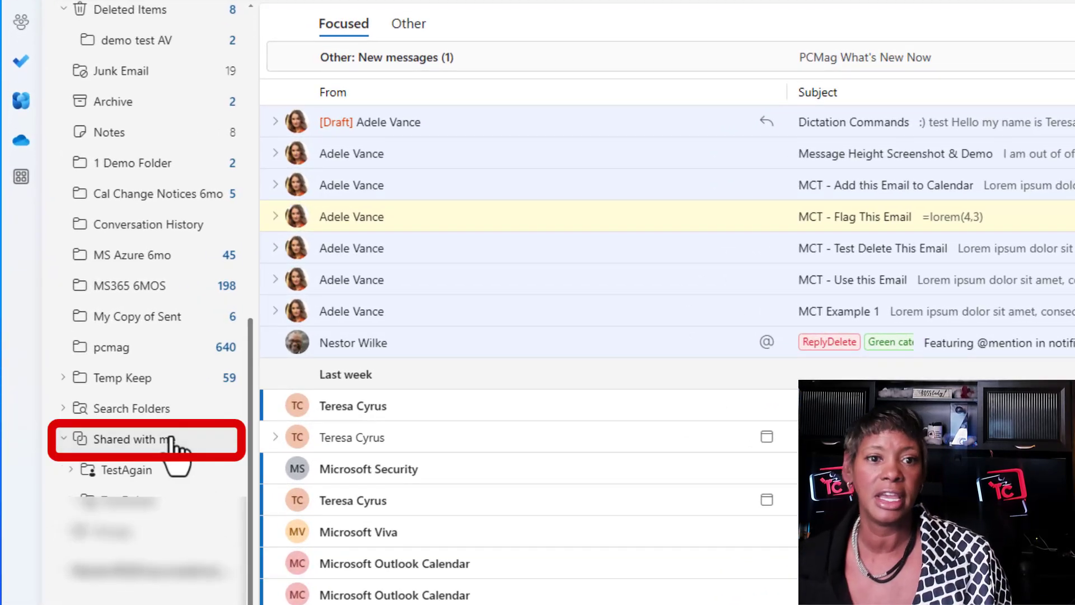
{"action": "scroll", "coordinate": [174, 445], "scroll_direction": "down", "scroll_amount": 2}
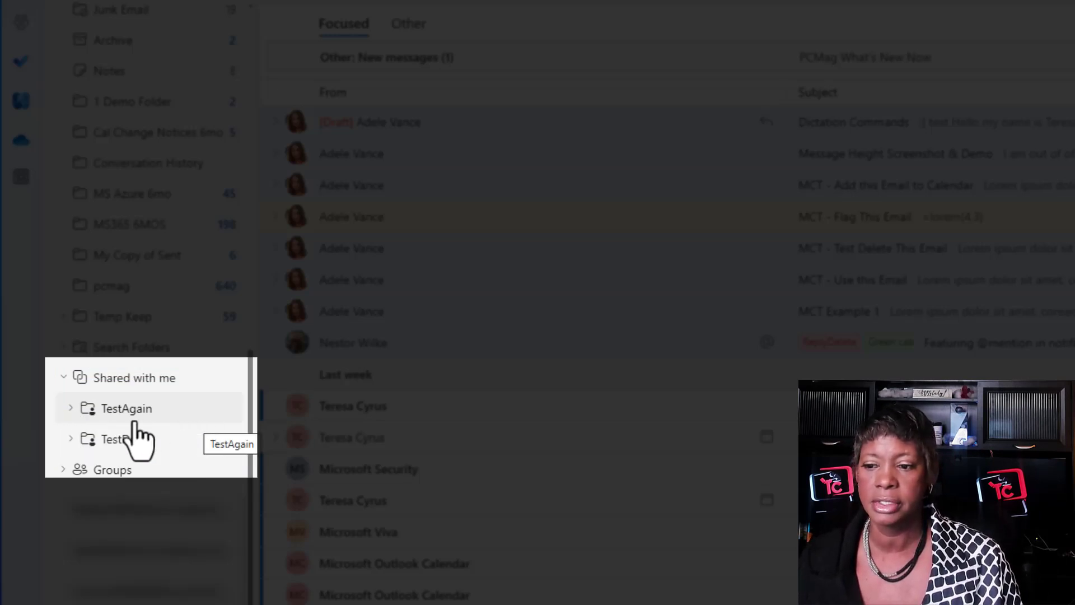
{"action": "left_click", "coordinate": [71, 409]}
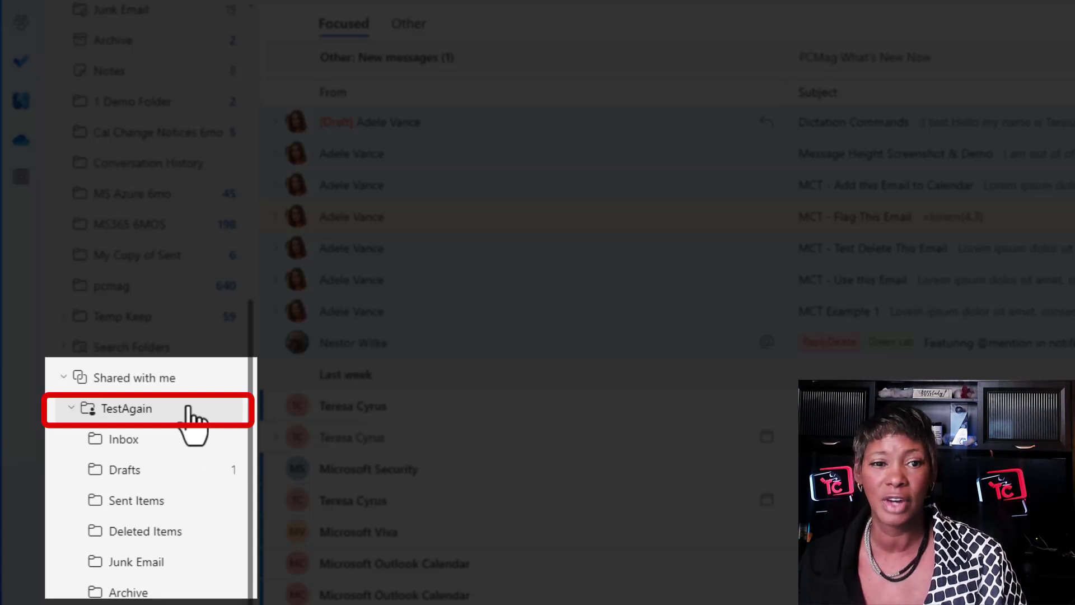
{"action": "right_click", "coordinate": [168, 448]}
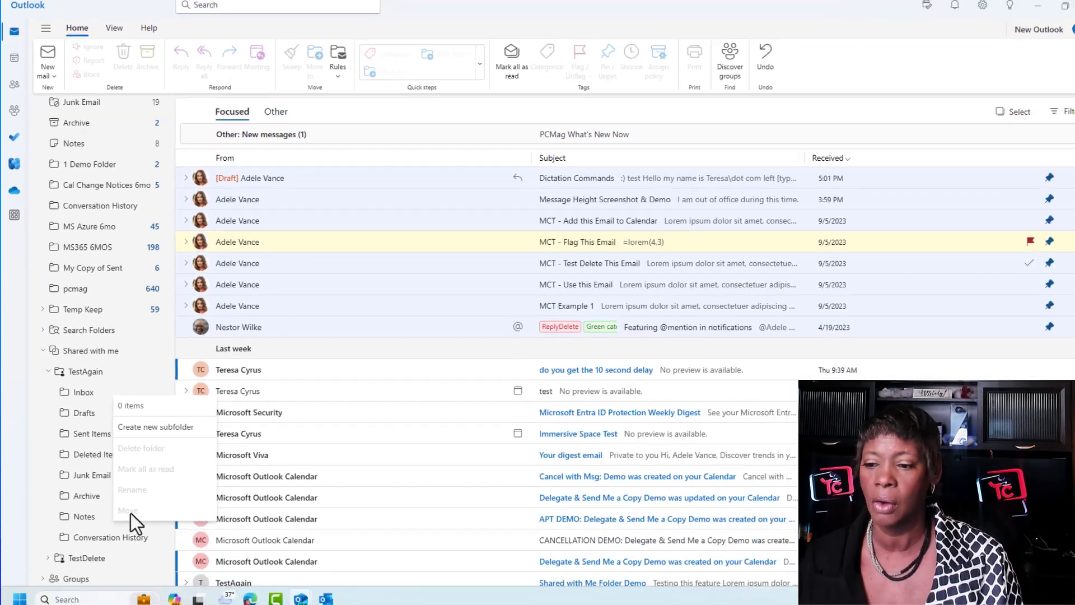
{"action": "scroll", "coordinate": [72, 560], "scroll_direction": "down", "scroll_amount": 1}
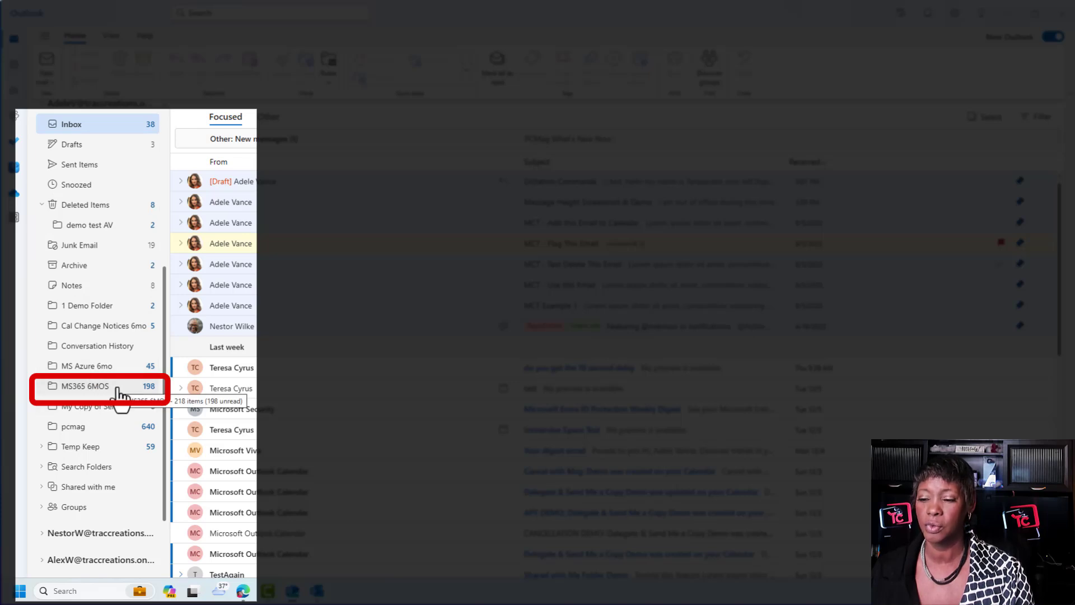
- Add a colleague to MS365 6MOS permissions with Full details read, Edit all and Folder owner
{"action": "right_click", "coordinate": [120, 396]}
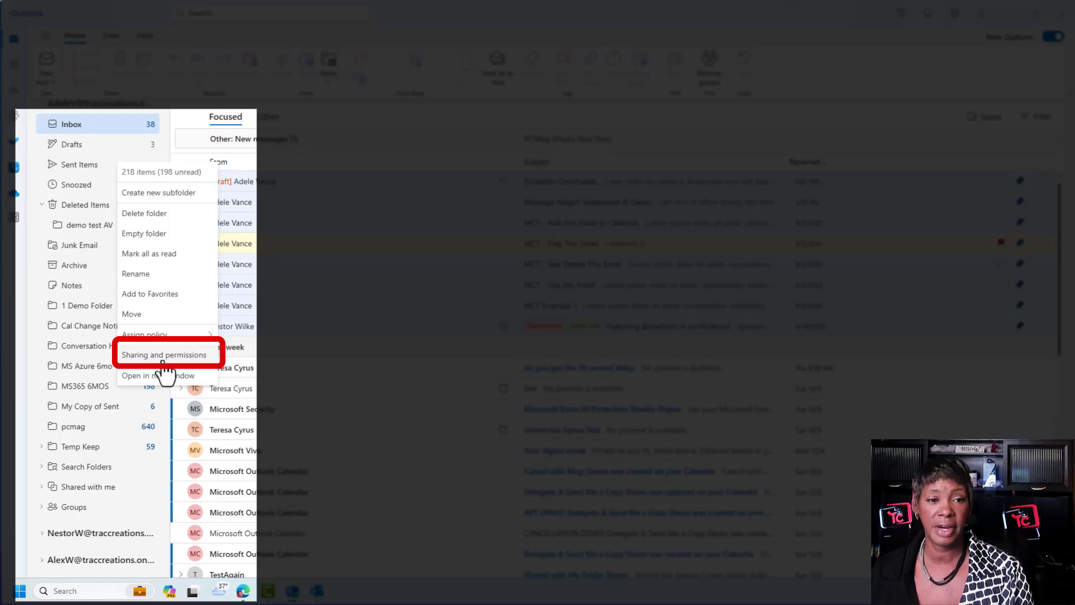
{"action": "left_click", "coordinate": [172, 358]}
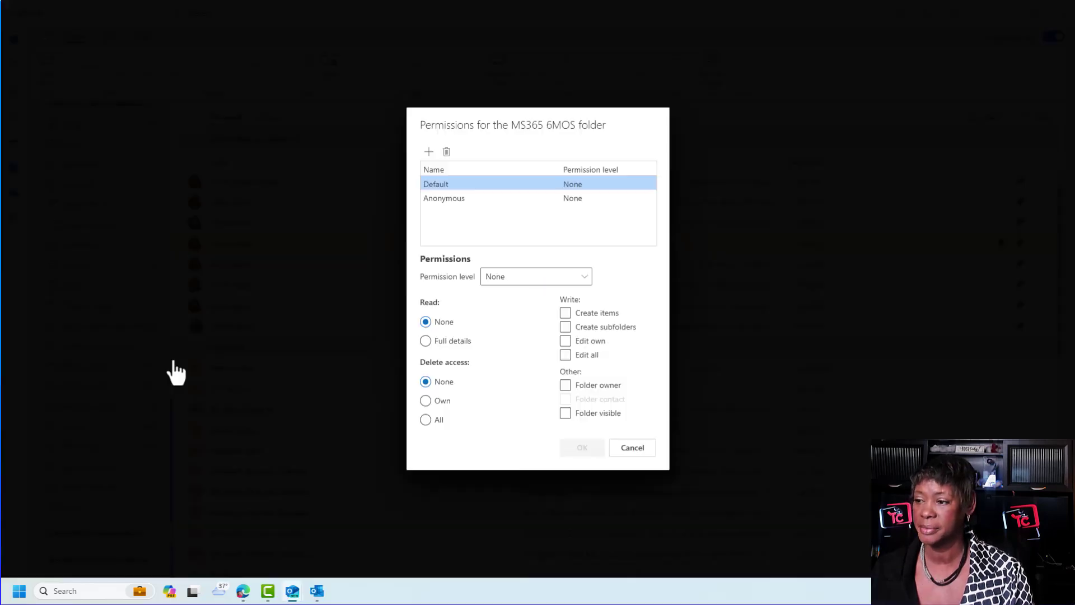
{"action": "left_click", "coordinate": [429, 152]}
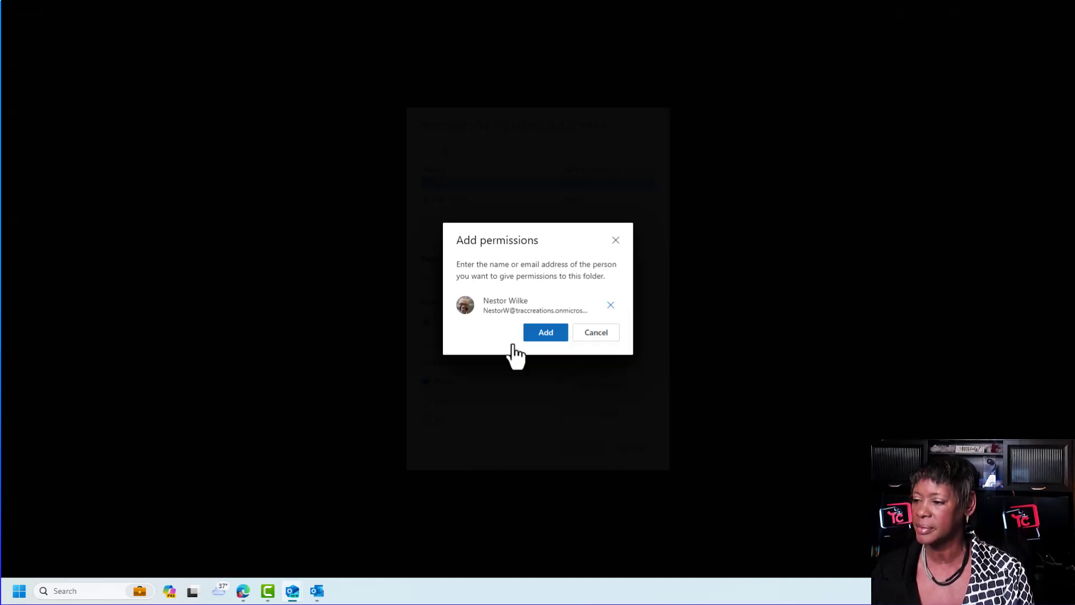
{"action": "left_click", "coordinate": [552, 338]}
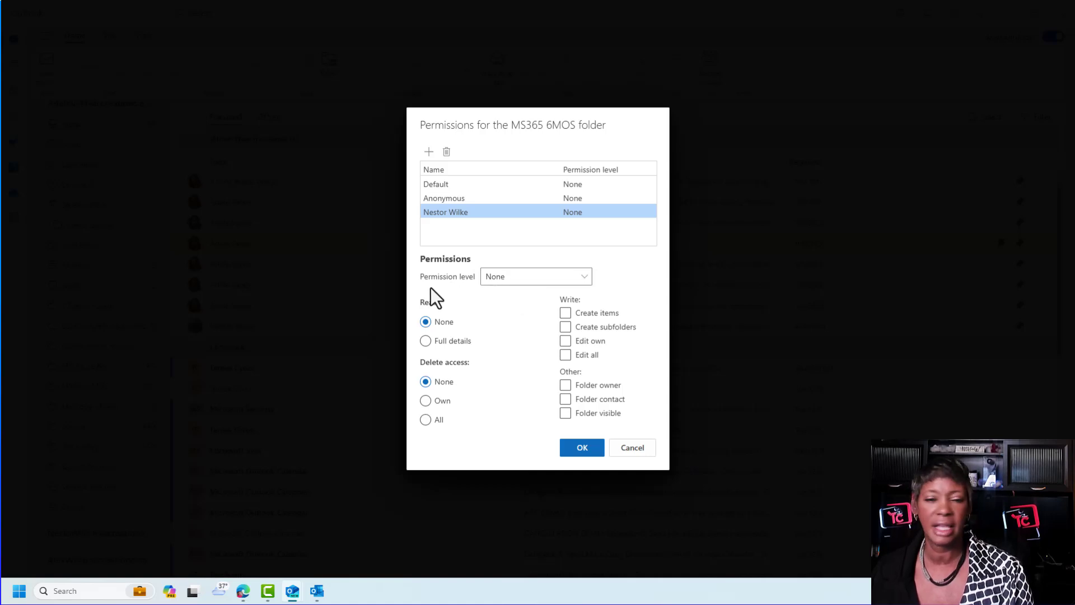
{"action": "left_click", "coordinate": [426, 340]}
{"action": "left_click", "coordinate": [566, 354]}
{"action": "left_click", "coordinate": [566, 384]}
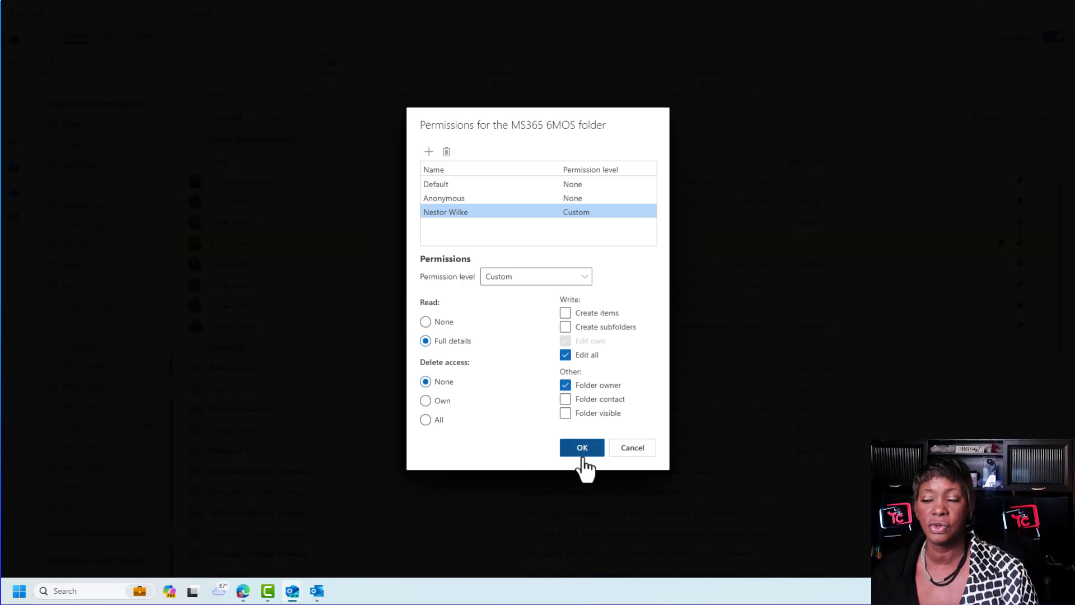
{"action": "left_click", "coordinate": [633, 447]}
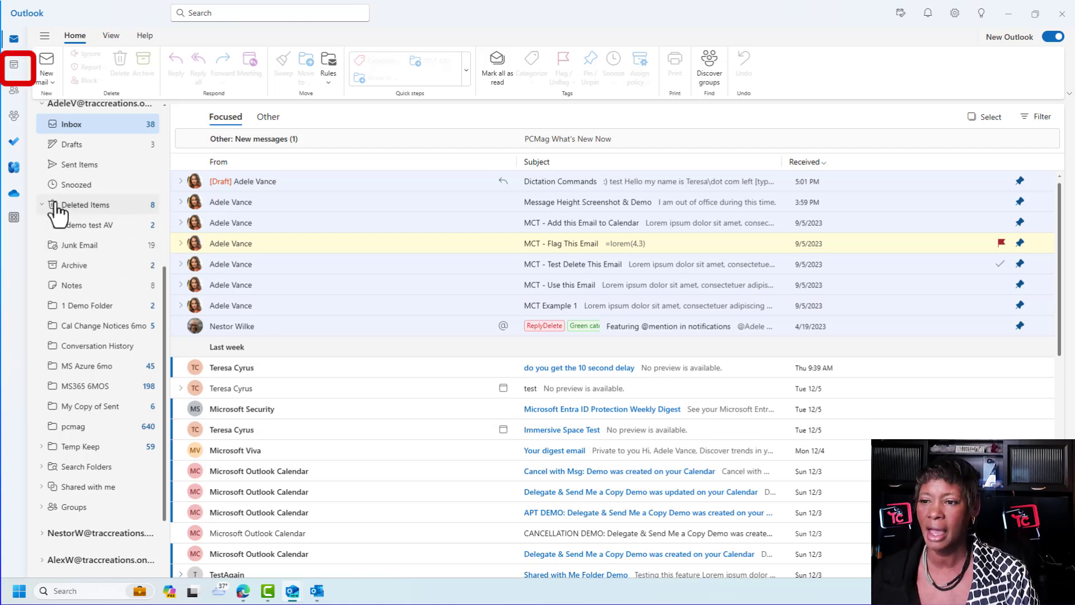
- Share your calendar with the colleague at Delegate access, reviewing where invitations and responses go
{"action": "left_click", "coordinate": [15, 68]}
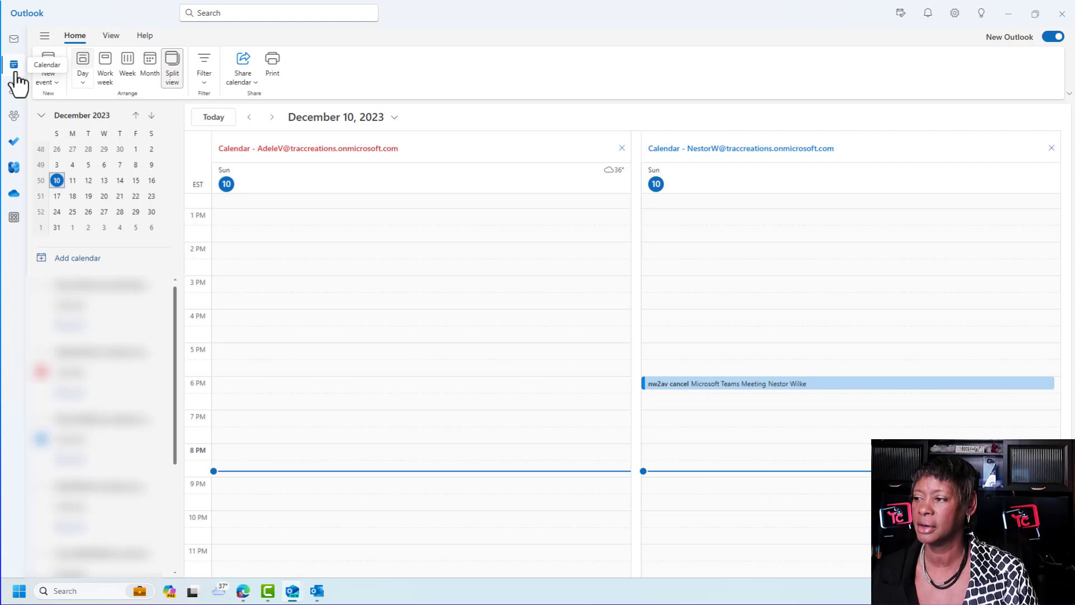
{"action": "left_click", "coordinate": [253, 81]}
{"action": "left_click", "coordinate": [260, 231]}
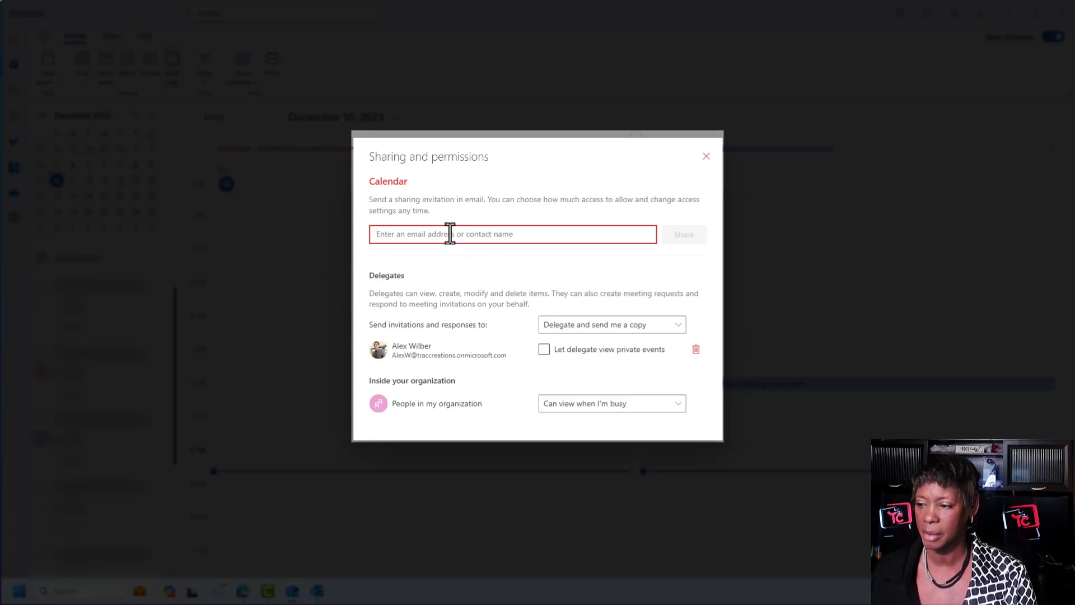
{"action": "type", "text": "Nestor"}
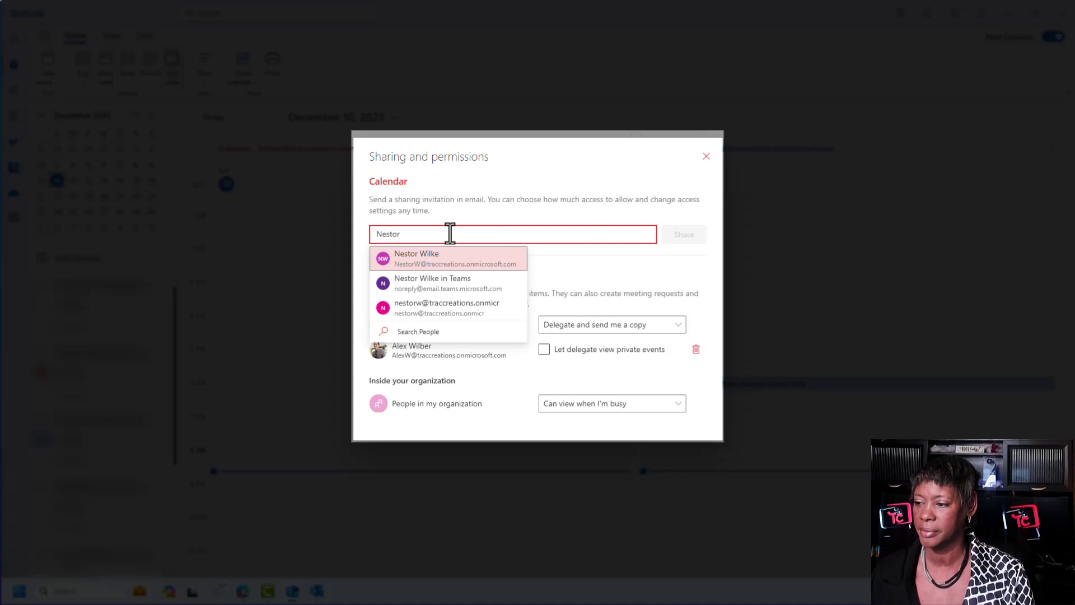
{"action": "left_click", "coordinate": [451, 262]}
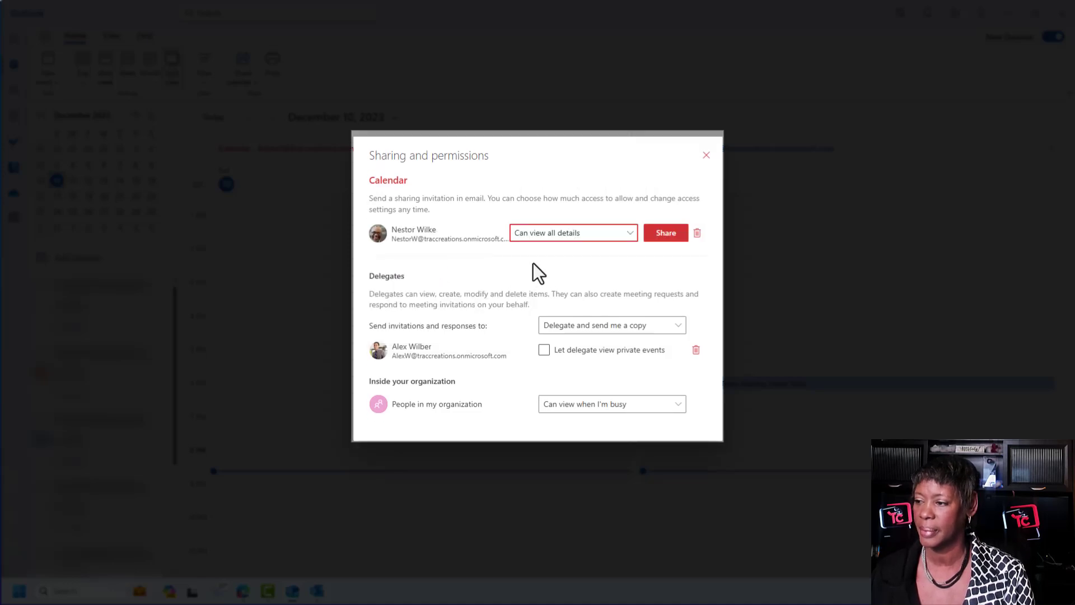
{"action": "left_click", "coordinate": [629, 238]}
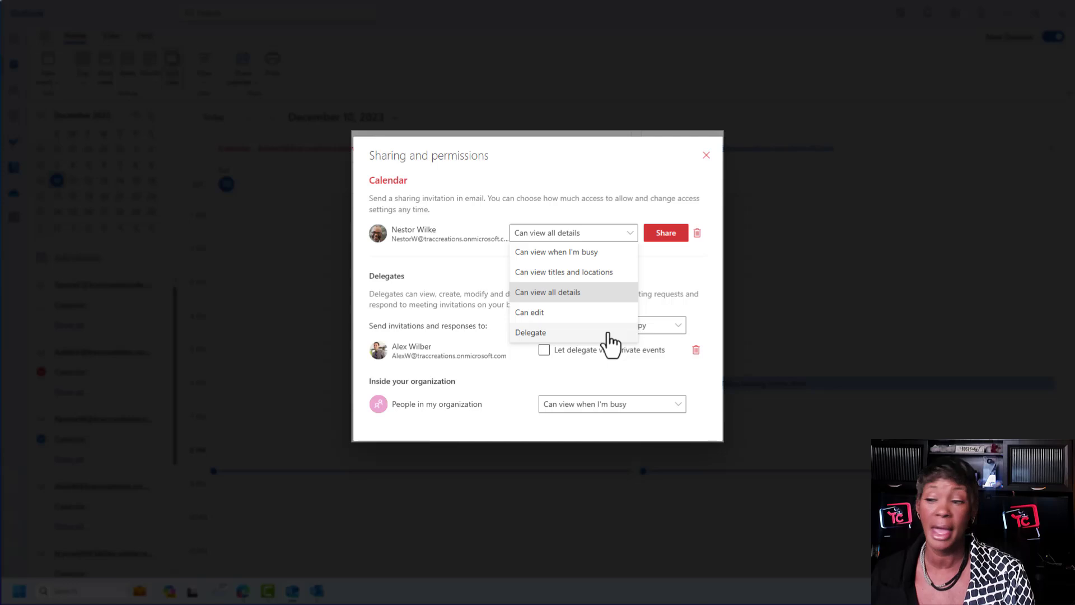
{"action": "left_click", "coordinate": [570, 336]}
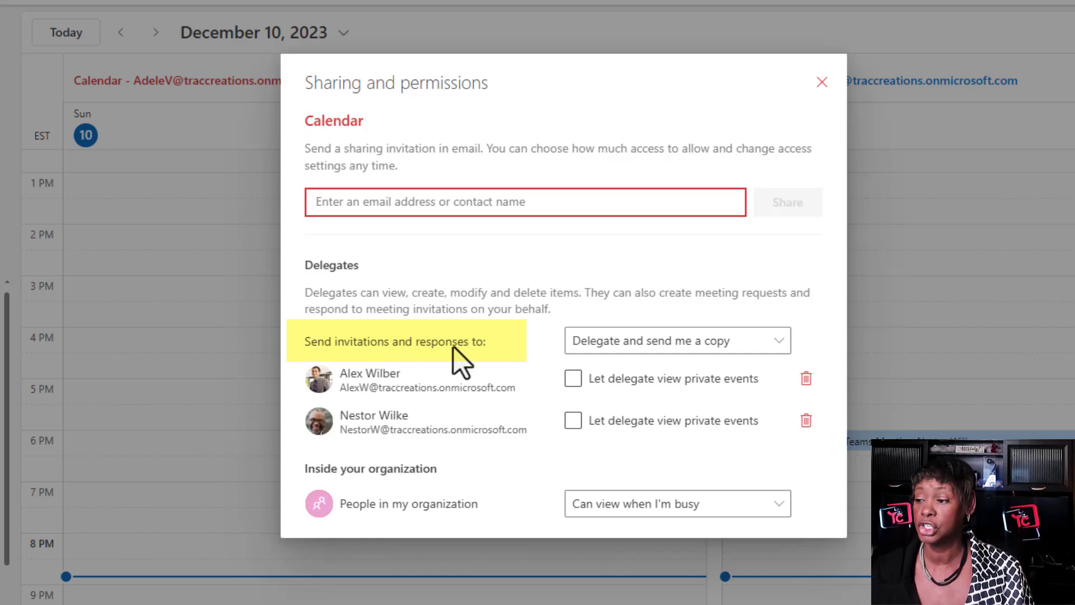
{"action": "left_click", "coordinate": [781, 344]}
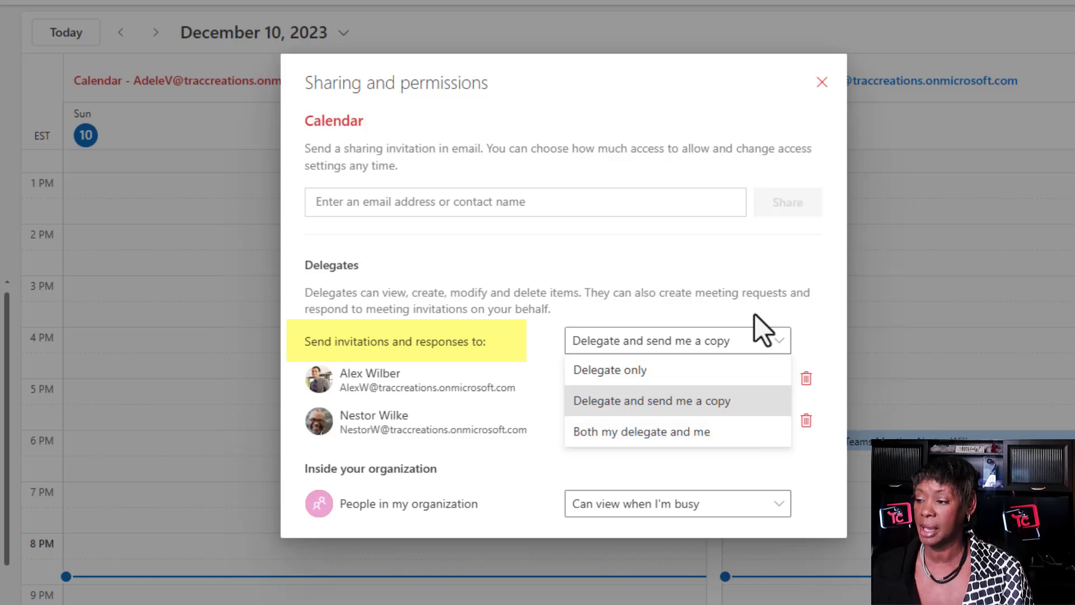
{"action": "left_click", "coordinate": [736, 237]}
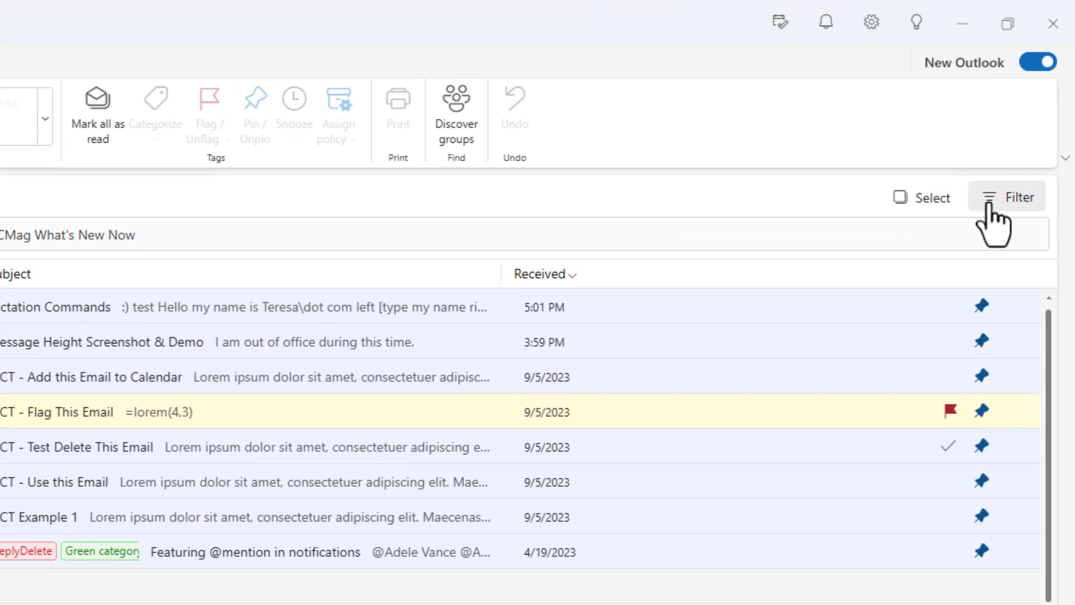
- Sort the inbox message list by Category from the Filter menu
{"action": "left_click", "coordinate": [988, 204]}
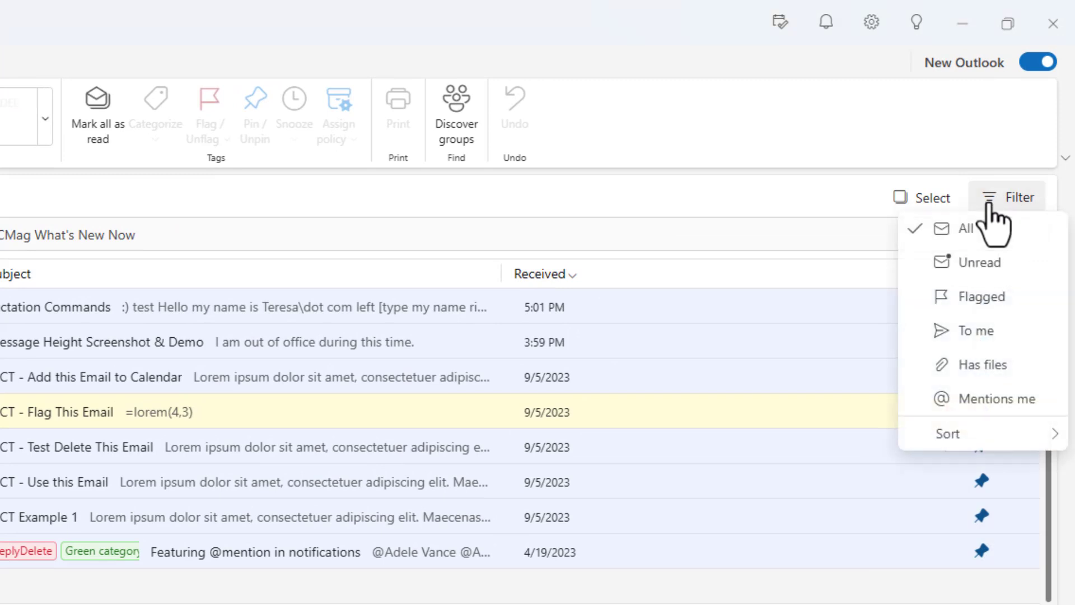
{"action": "mouse_move", "coordinate": [964, 445]}
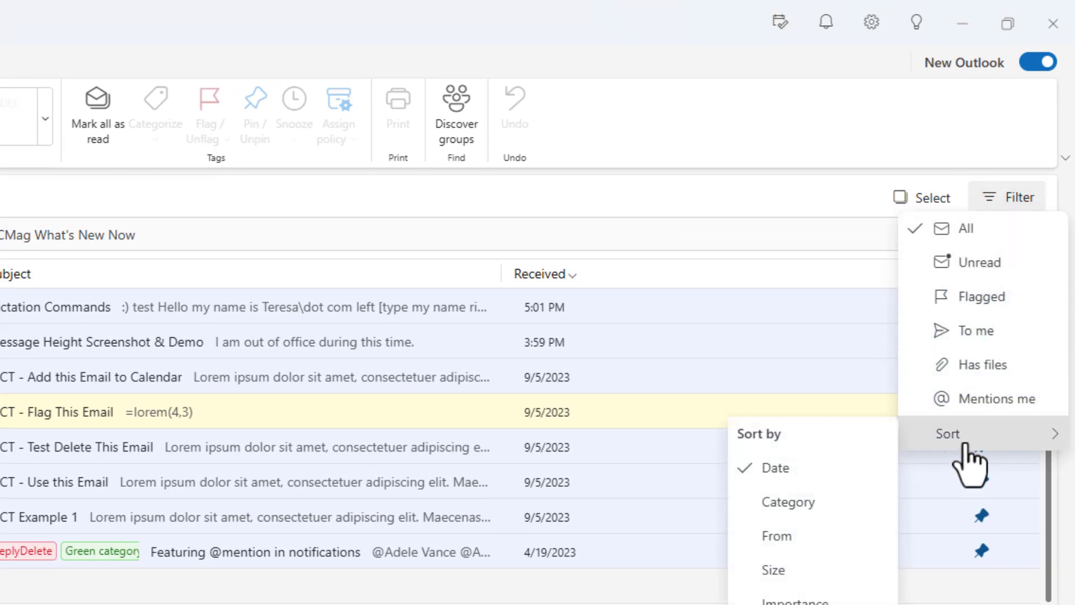
{"action": "left_click", "coordinate": [806, 504]}
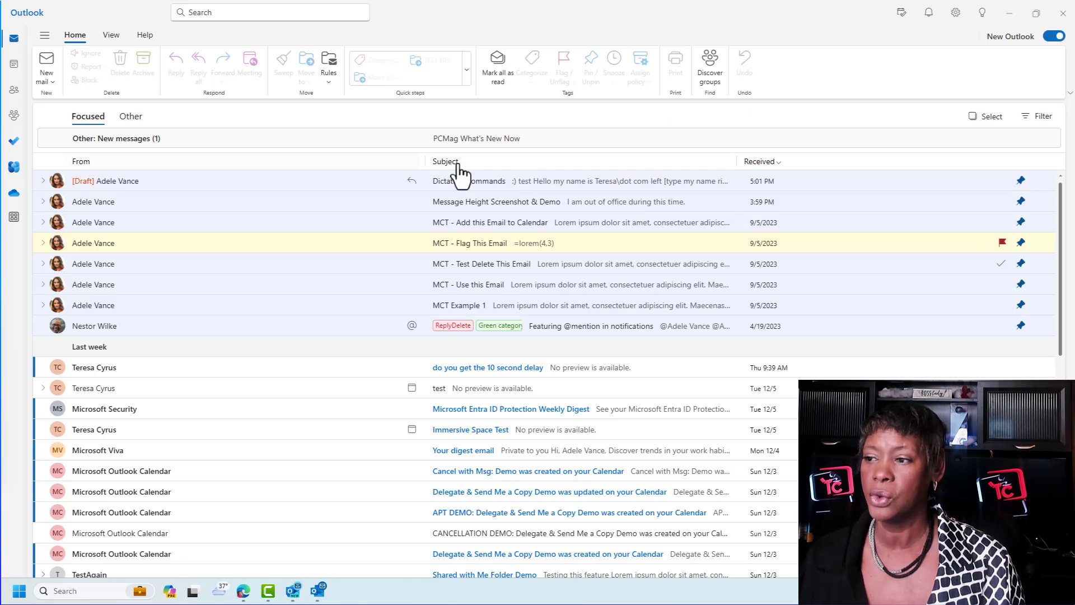
- Review the message list's Density and Message height view choices, then close the menu unchanged
{"action": "left_click", "coordinate": [511, 163]}
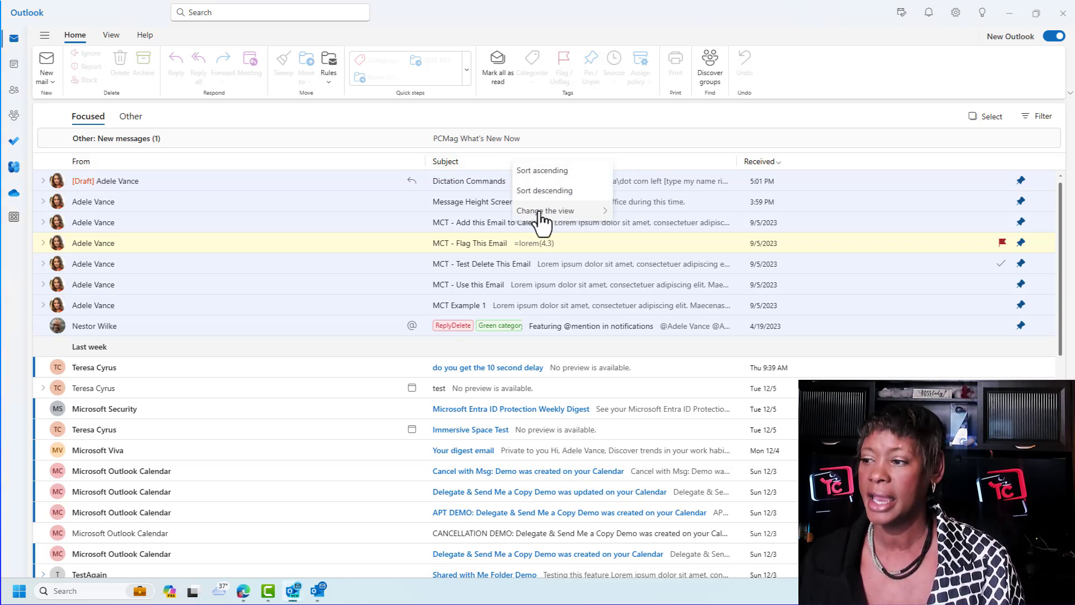
{"action": "mouse_move", "coordinate": [543, 216]}
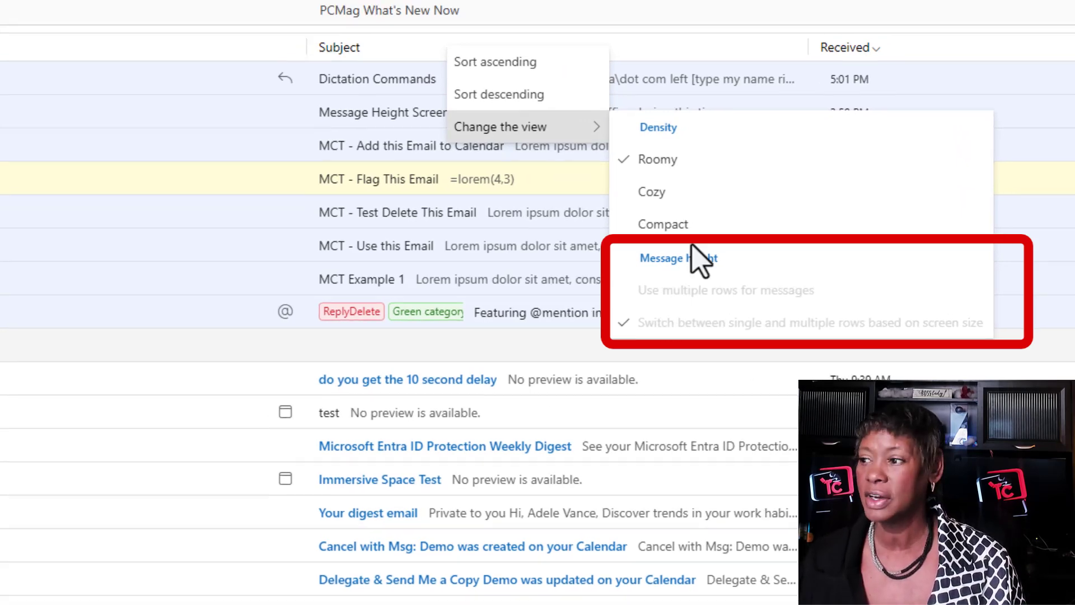
{"action": "left_click", "coordinate": [697, 116]}
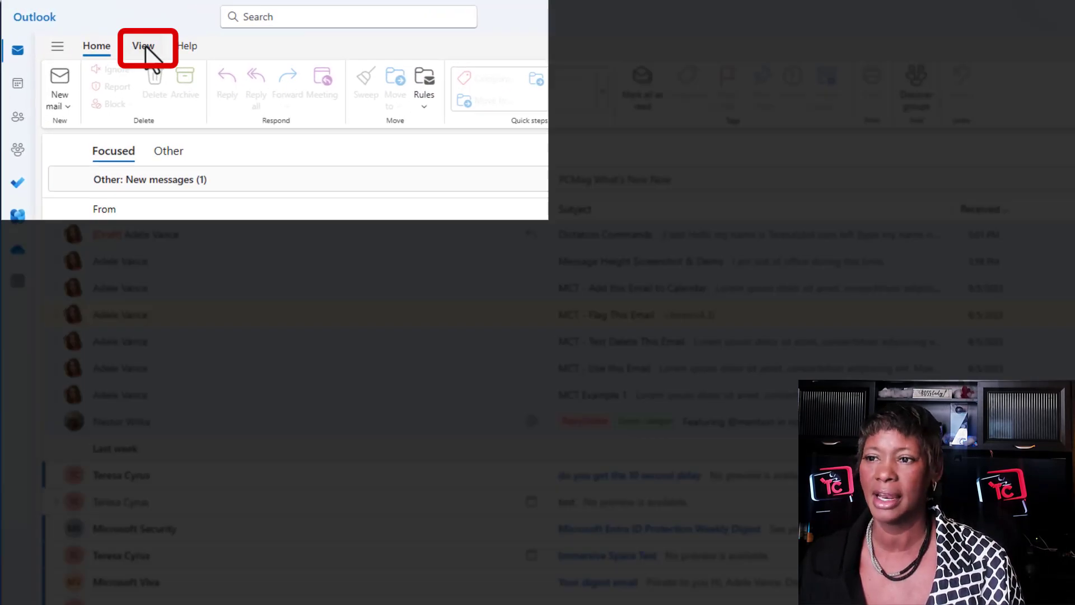
- Show the reading pane on the right of the message list
{"action": "left_click", "coordinate": [145, 47]}
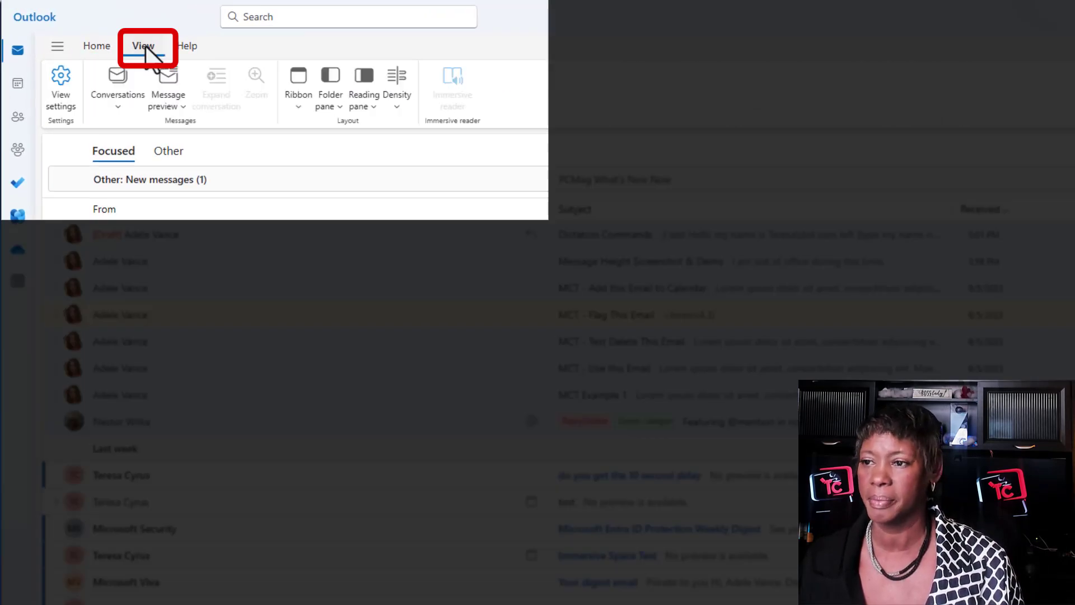
{"action": "left_click", "coordinate": [372, 107]}
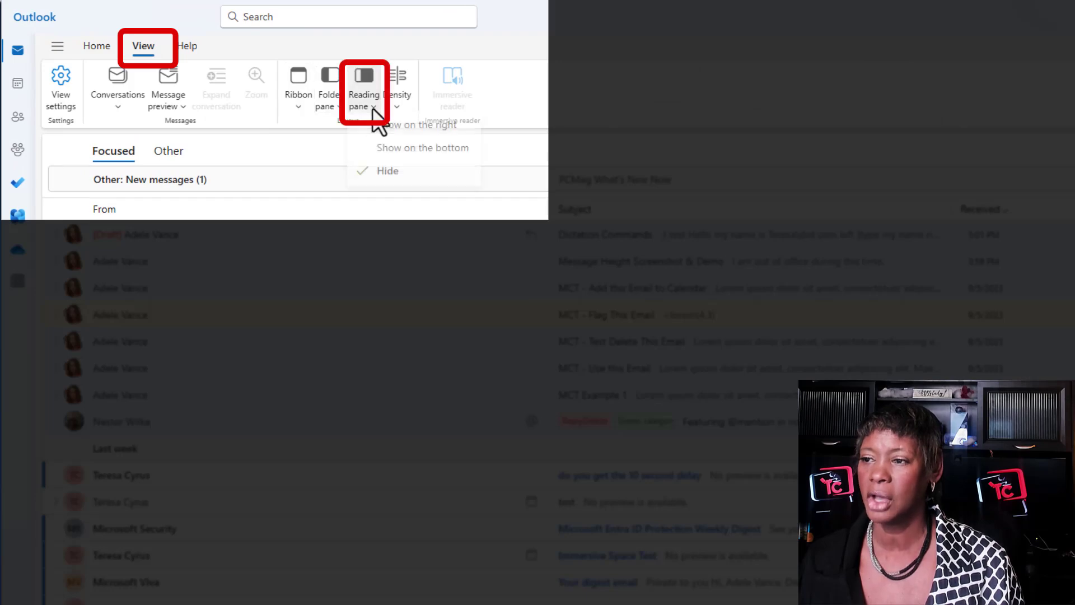
{"action": "left_click", "coordinate": [413, 132]}
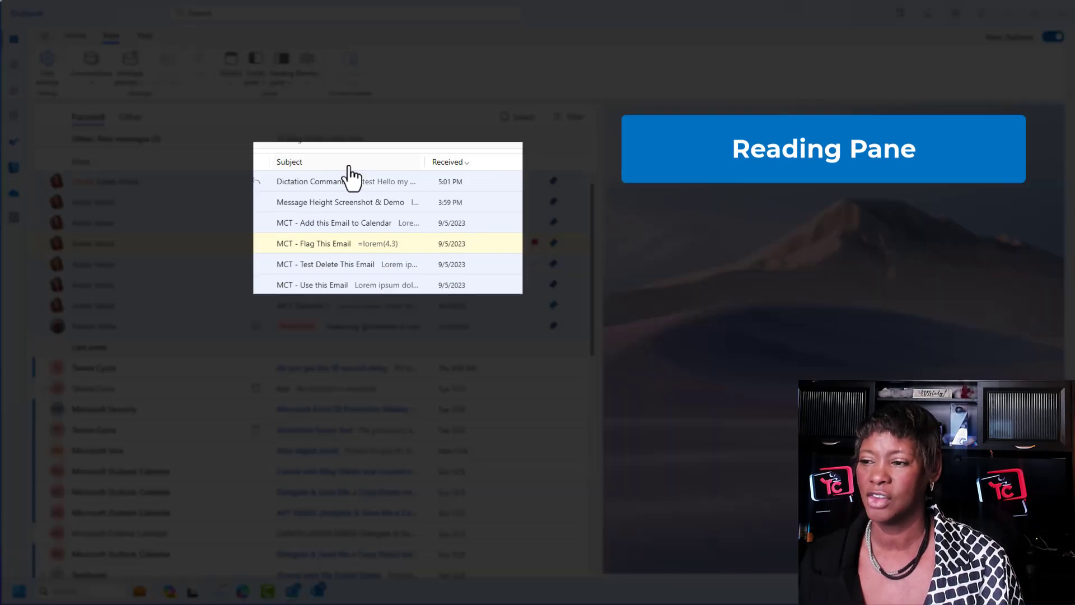
- Check the Change the view options from the Subject column menu, then dismiss it
{"action": "right_click", "coordinate": [352, 176]}
{"action": "mouse_move", "coordinate": [383, 217]}
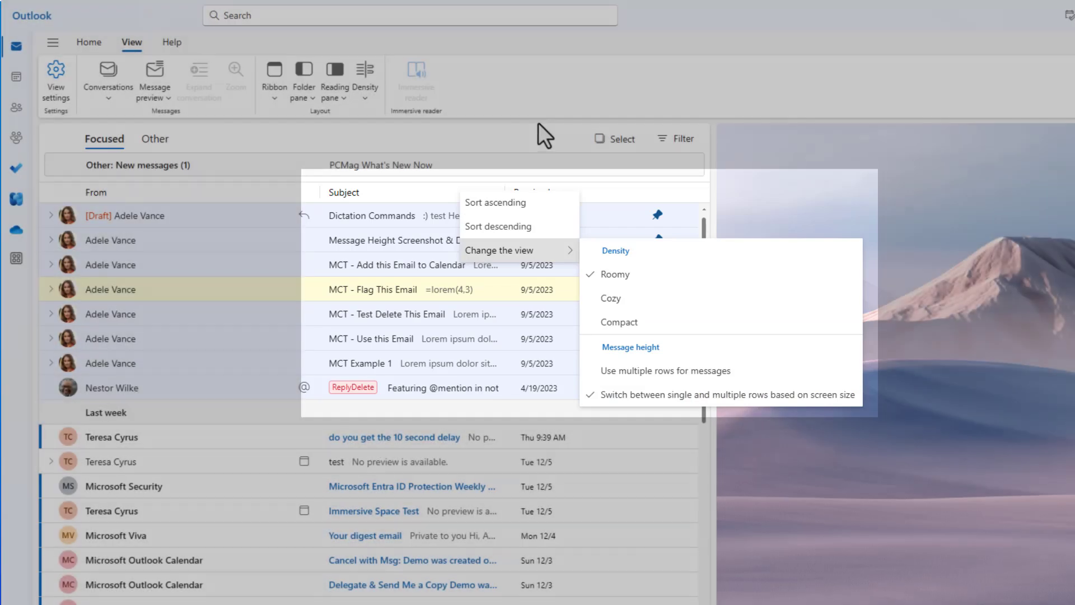
{"action": "left_click", "coordinate": [533, 122]}
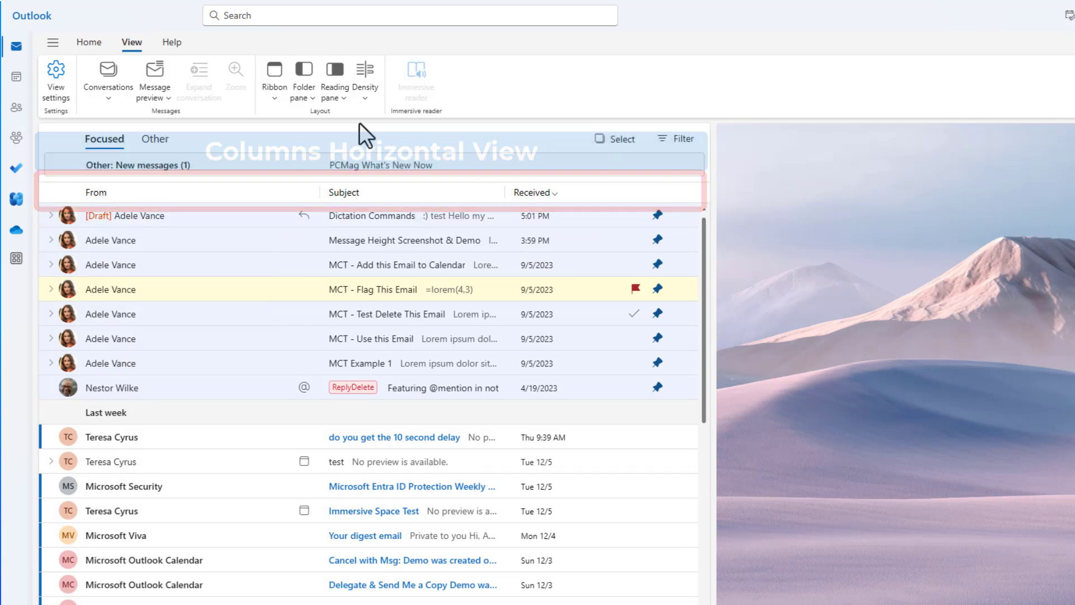
- Switch the message list to use multiple rows for each message
{"action": "left_click", "coordinate": [413, 196]}
{"action": "mouse_move", "coordinate": [459, 252]}
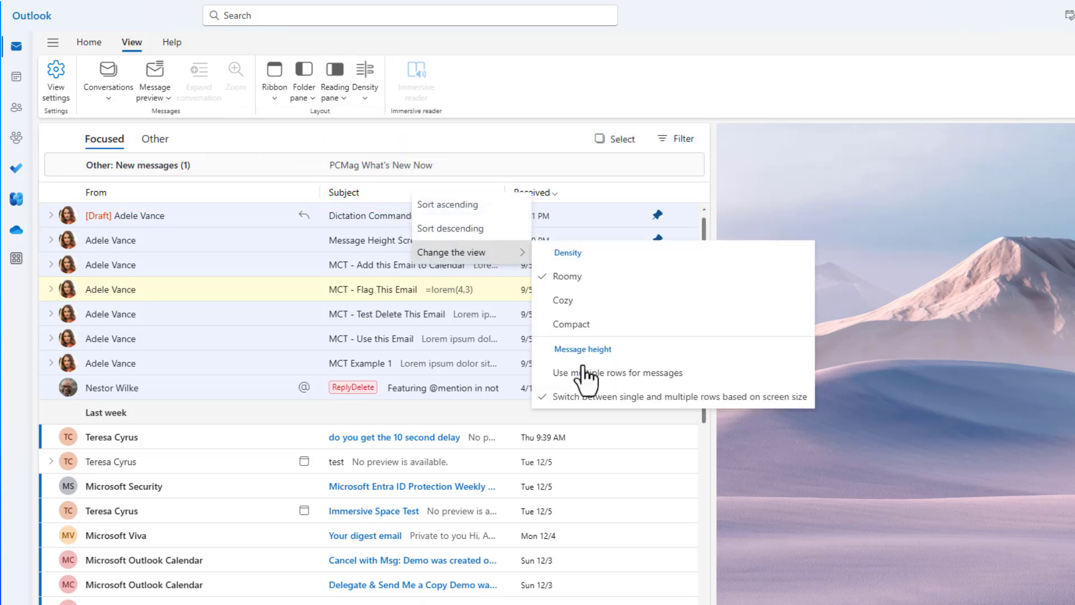
{"action": "left_click", "coordinate": [637, 375]}
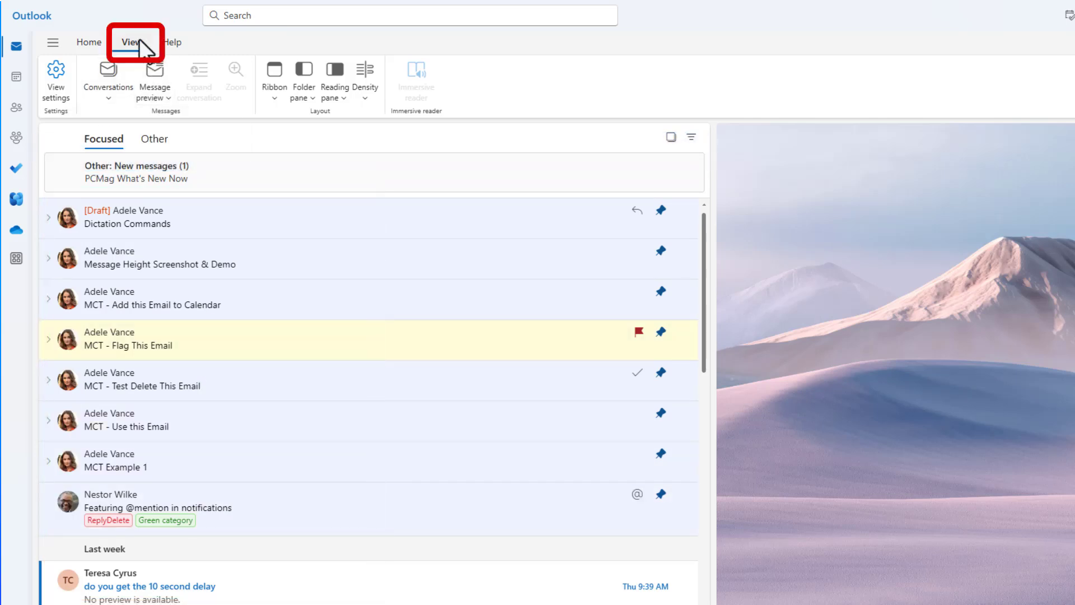
- Set Message preview to Hide preview text
{"action": "left_click", "coordinate": [163, 100]}
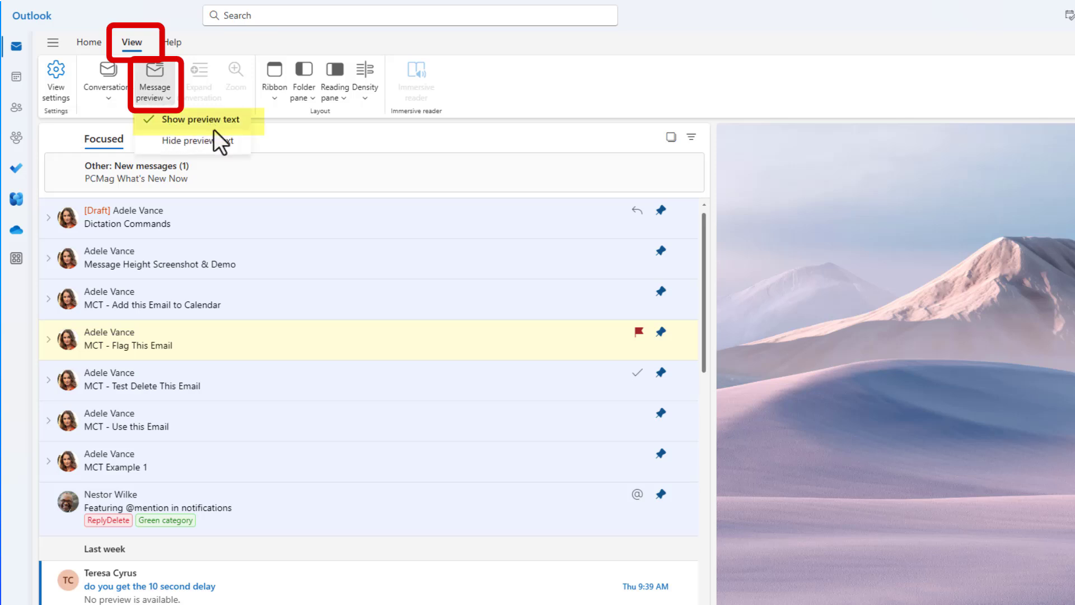
{"action": "scroll", "coordinate": [278, 469], "scroll_direction": "down", "scroll_amount": 1}
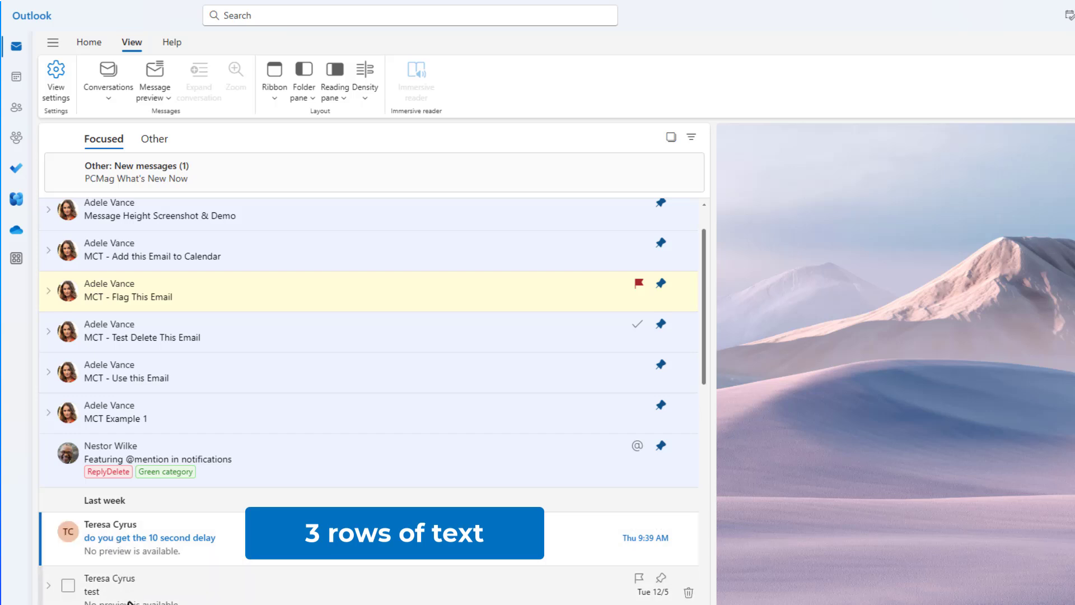
{"action": "scroll", "coordinate": [140, 336], "scroll_direction": "up", "scroll_amount": 1}
{"action": "left_click", "coordinate": [163, 93]}
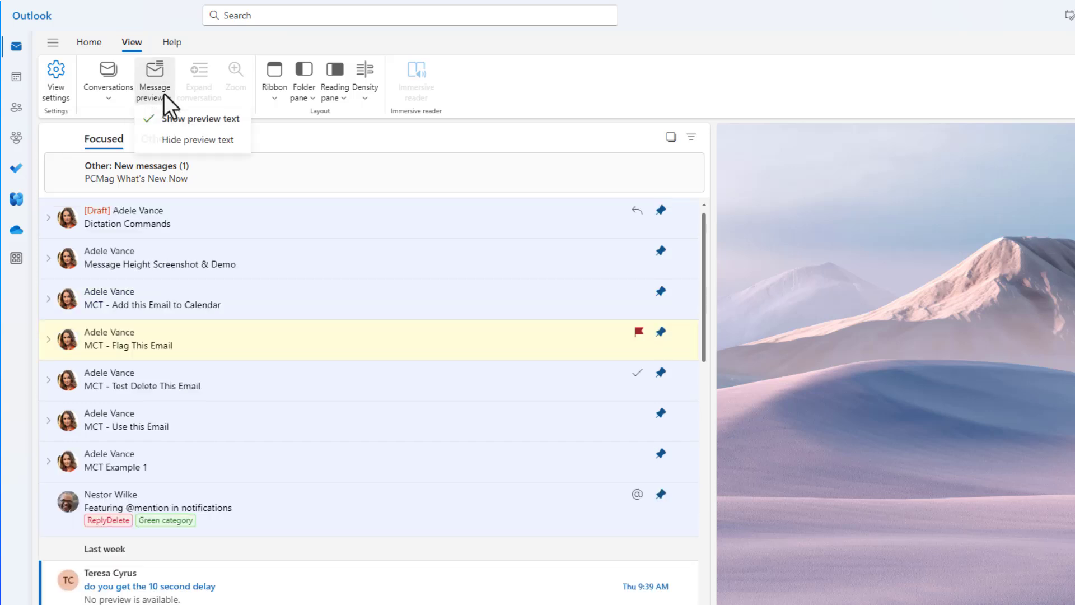
{"action": "left_click", "coordinate": [176, 142]}
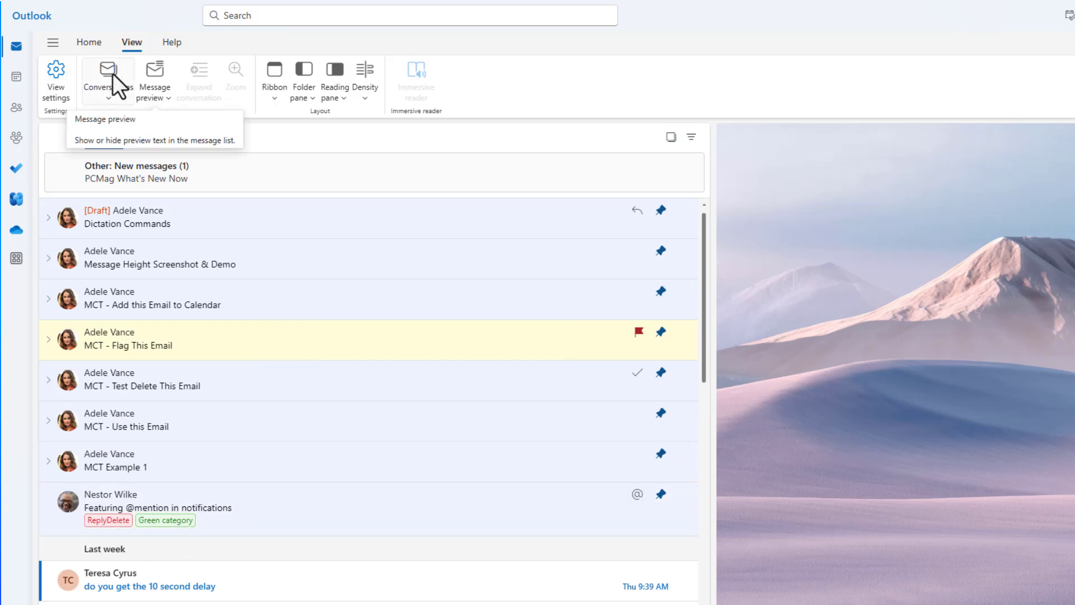
- In View settings, find Message height and set the reading pane to Hide
{"action": "left_click", "coordinate": [55, 87]}
{"action": "type", "text": "message"}
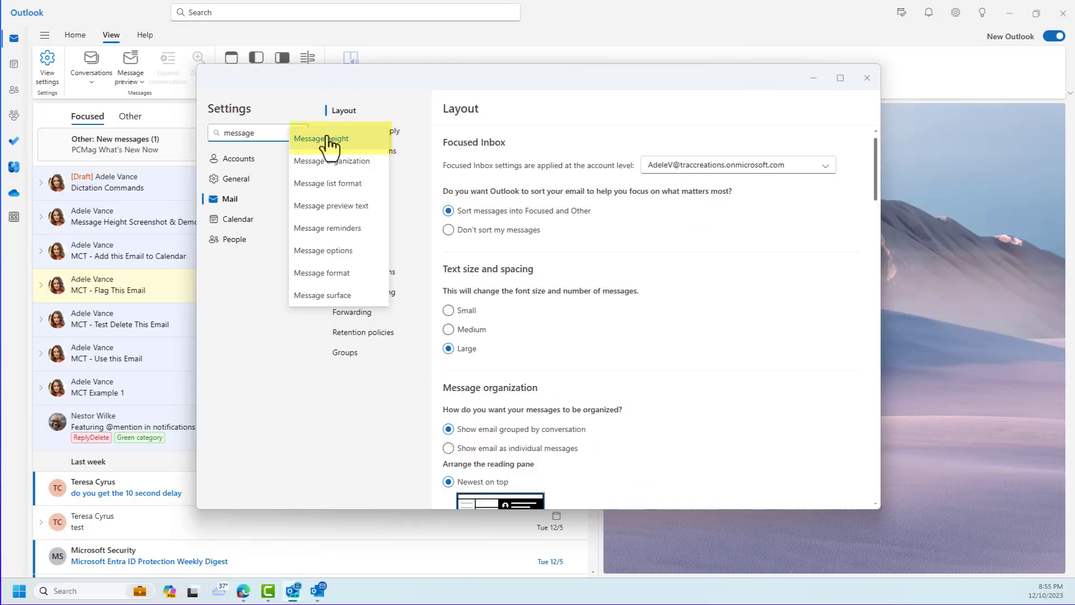
{"action": "left_click", "coordinate": [327, 139]}
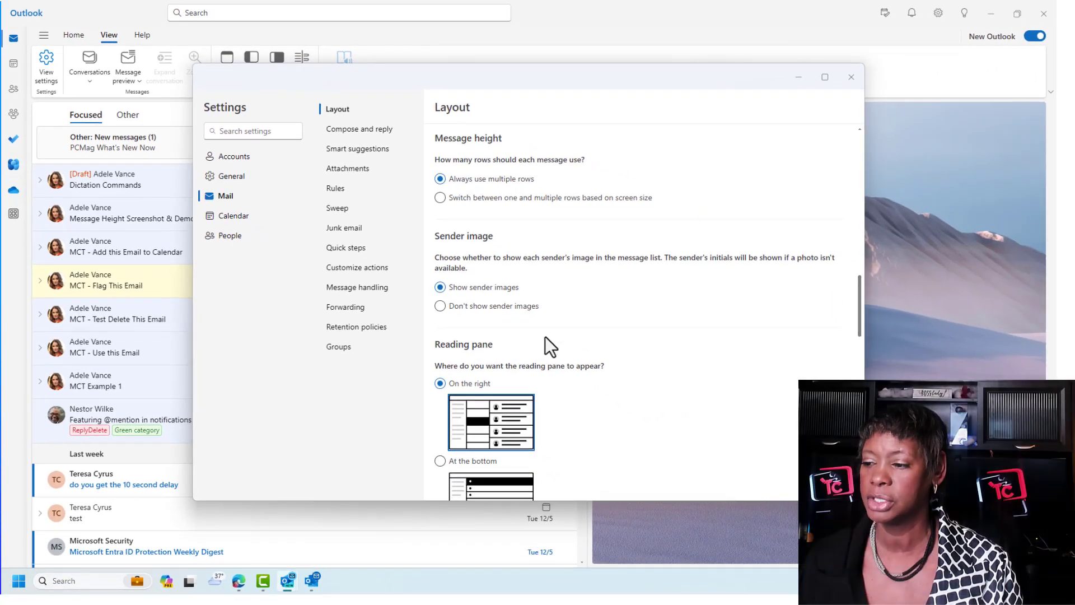
{"action": "scroll", "coordinate": [538, 497], "scroll_direction": "down", "scroll_amount": 1}
{"action": "scroll", "coordinate": [444, 419], "scroll_direction": "down", "scroll_amount": 2}
{"action": "left_click", "coordinate": [440, 427]}
{"action": "scroll", "coordinate": [559, 253], "scroll_direction": "up", "scroll_amount": 3}
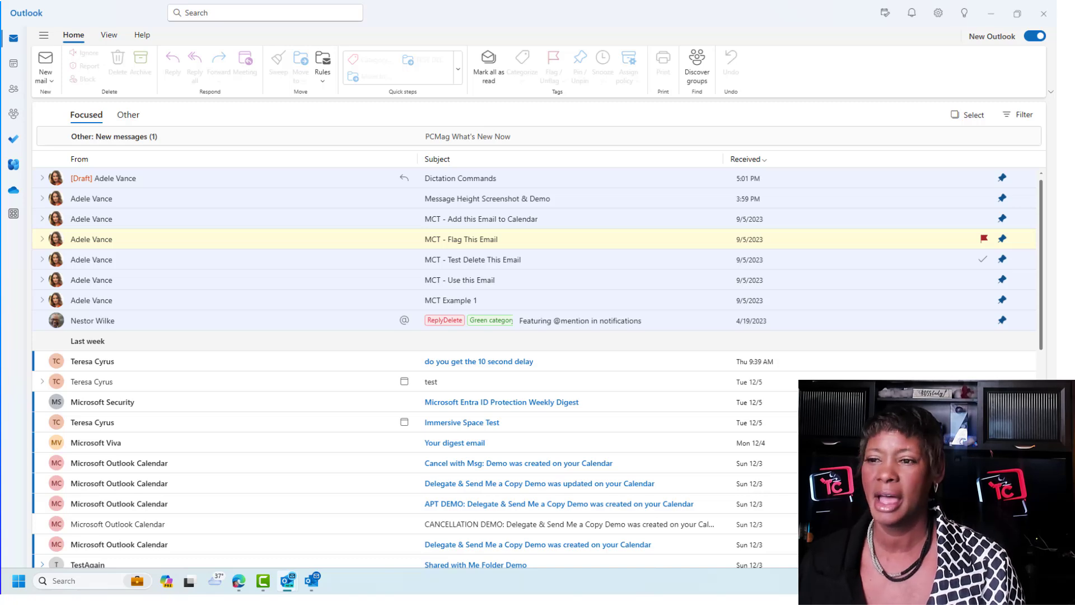
- Start a new blank email and browse the dictation languages, with English (United States) current
{"action": "left_click", "coordinate": [46, 79]}
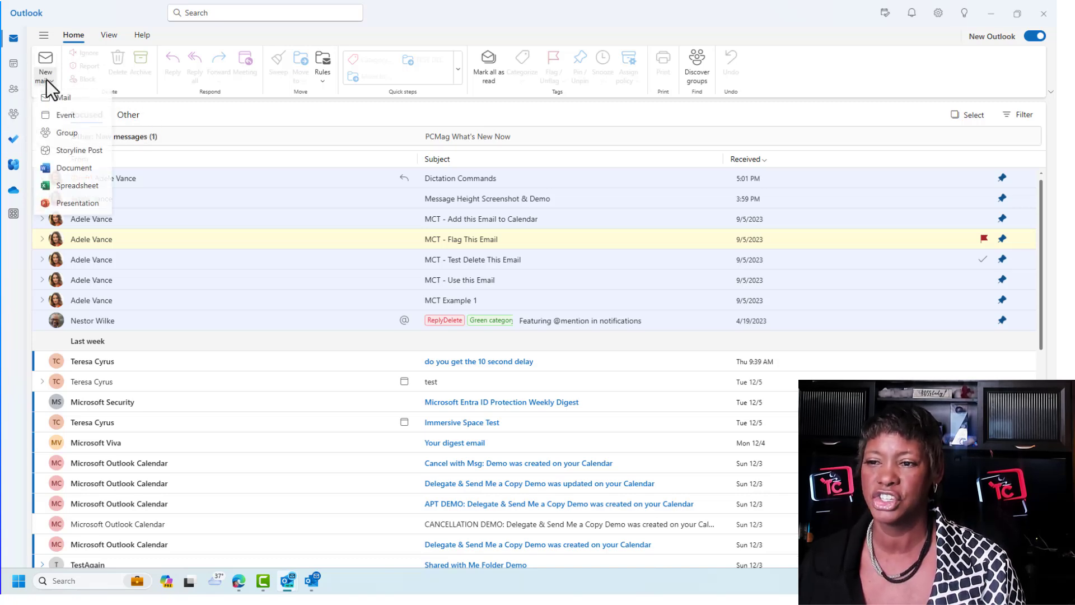
{"action": "left_click", "coordinate": [59, 100]}
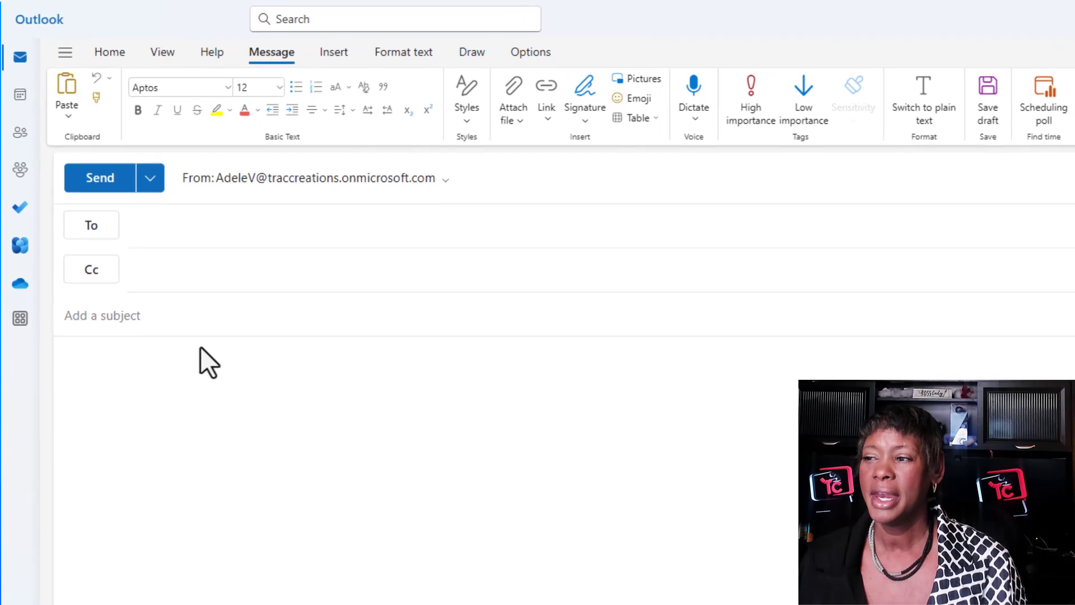
{"action": "left_click", "coordinate": [698, 119]}
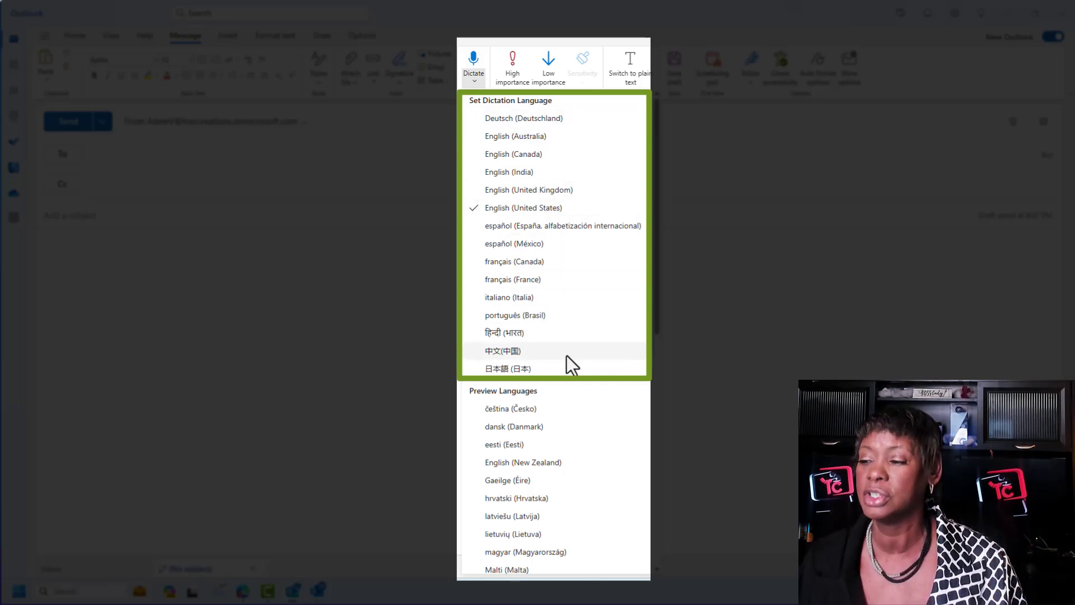
{"action": "scroll", "coordinate": [566, 354], "scroll_direction": "down", "scroll_amount": 5}
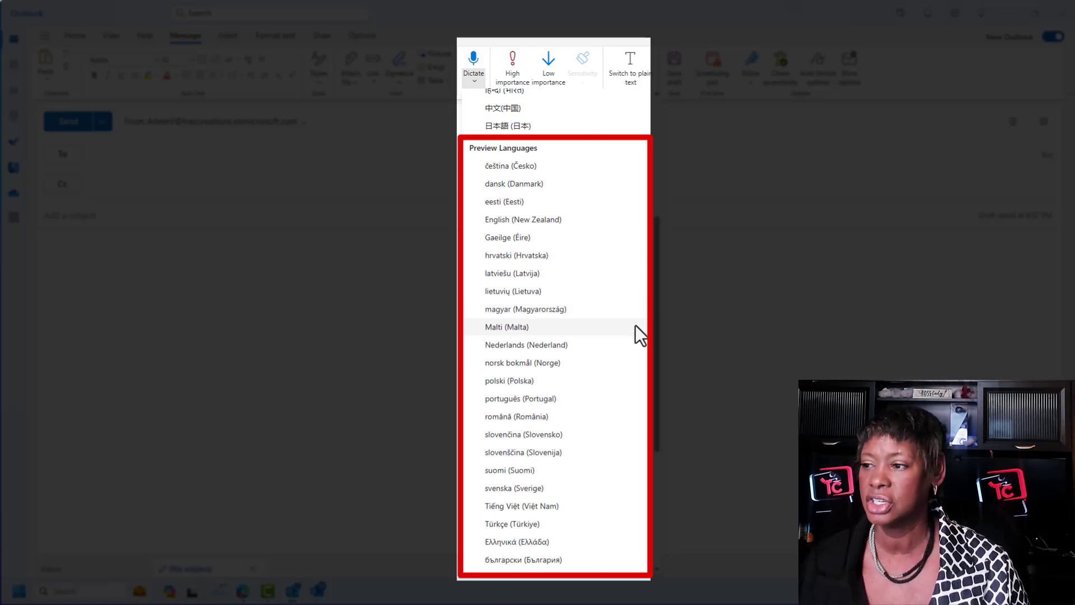
{"action": "scroll", "coordinate": [635, 322], "scroll_direction": "up", "scroll_amount": 5}
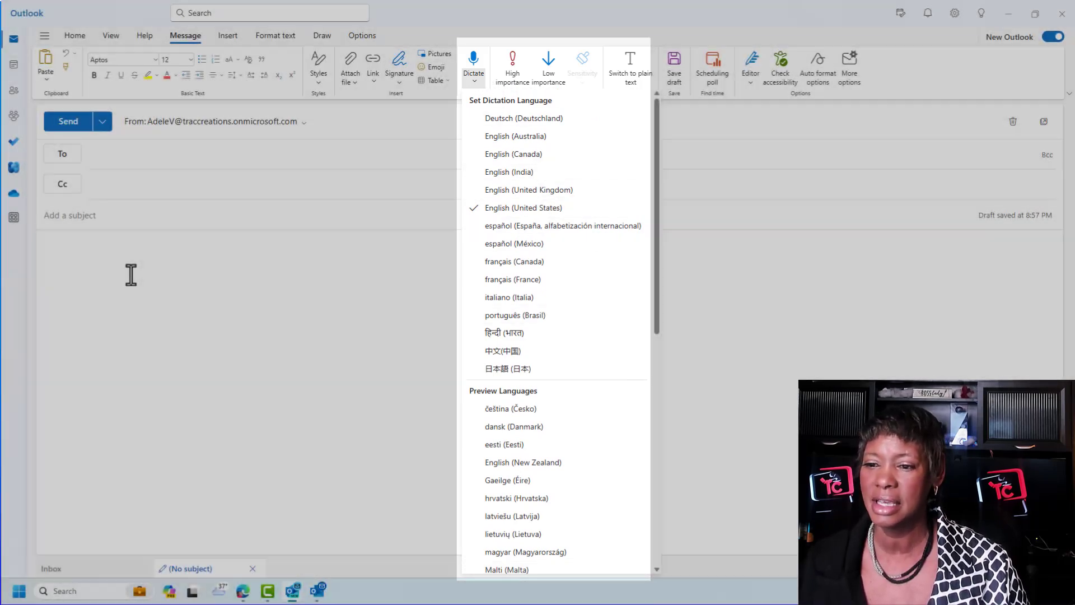
- Dictate a greeting and a question into the draft, then switch to the 'Dictate your emails in Outlook' Edge page
{"action": "left_click", "coordinate": [131, 274]}
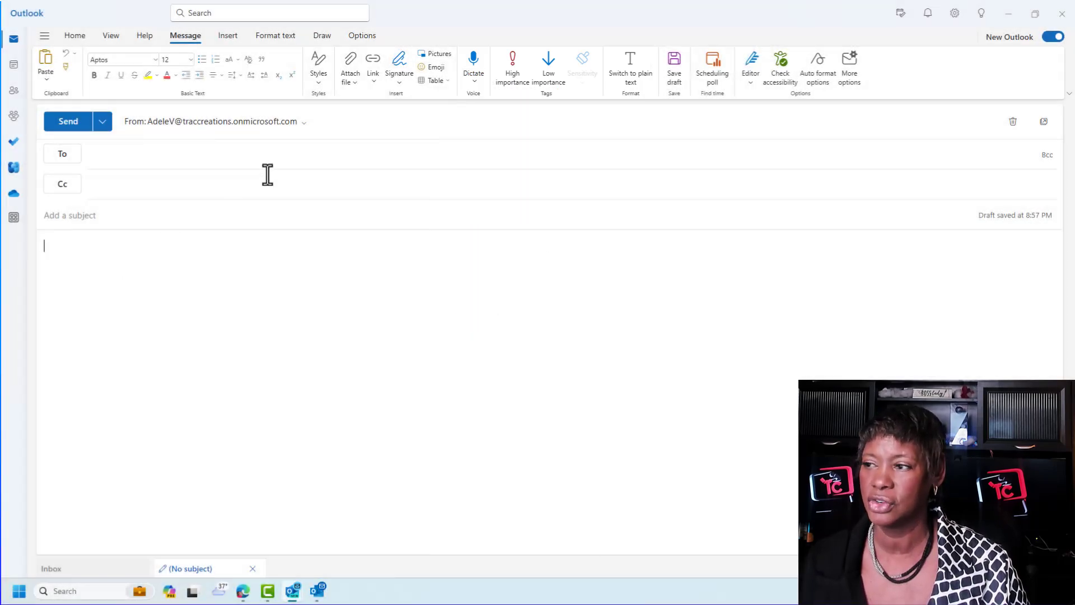
{"action": "left_click", "coordinate": [478, 61]}
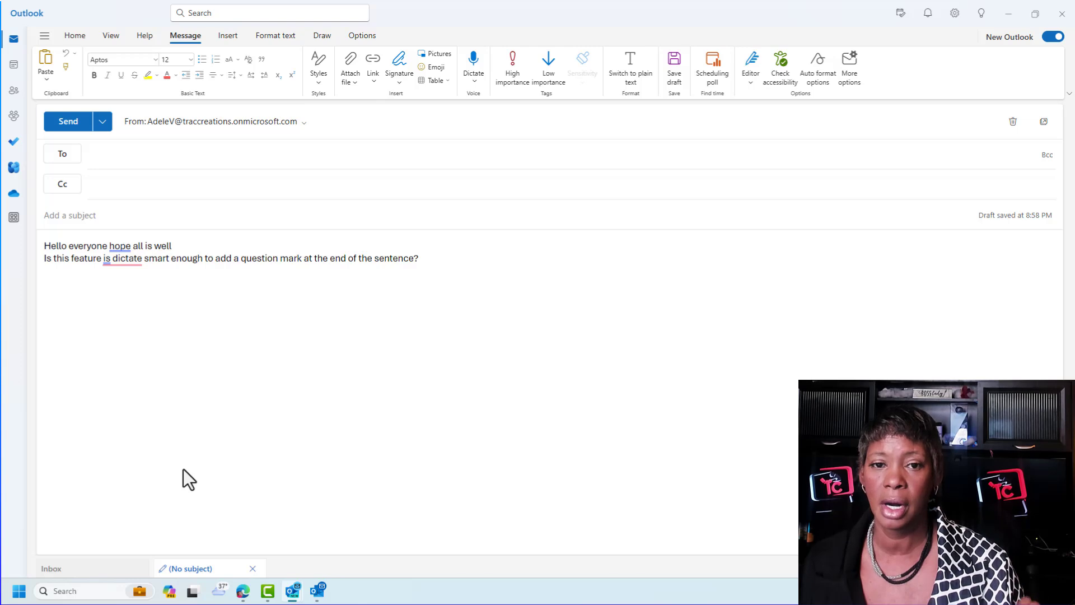
{"action": "key", "text": "alt+Tab"}
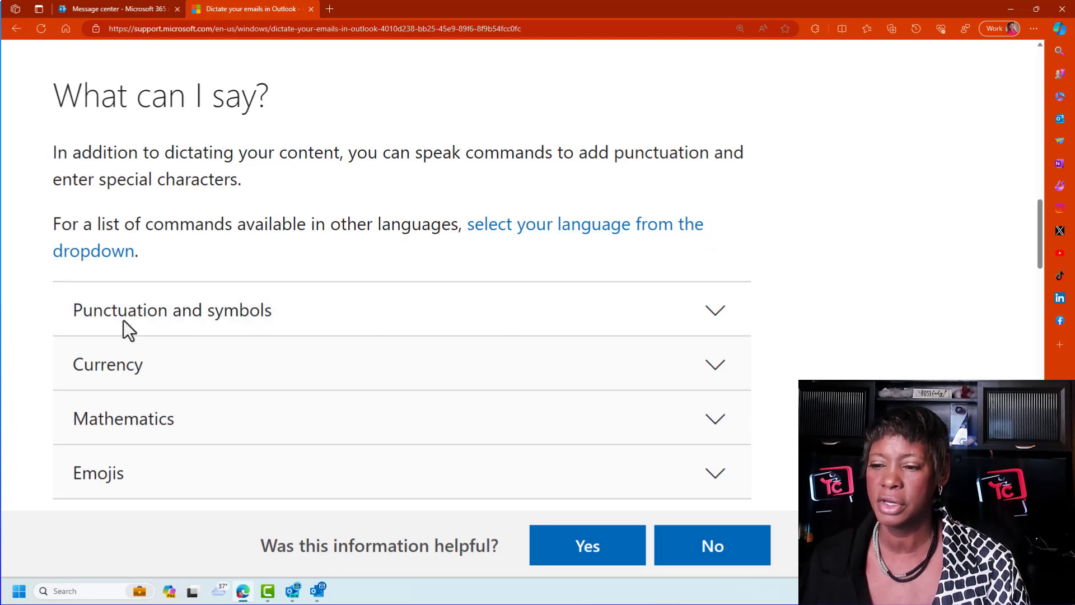
- Expand the Punctuation and symbols dictation command table and scroll through the commands
{"action": "left_click", "coordinate": [724, 310]}
{"action": "scroll", "coordinate": [800, 282], "scroll_direction": "down", "scroll_amount": 10}
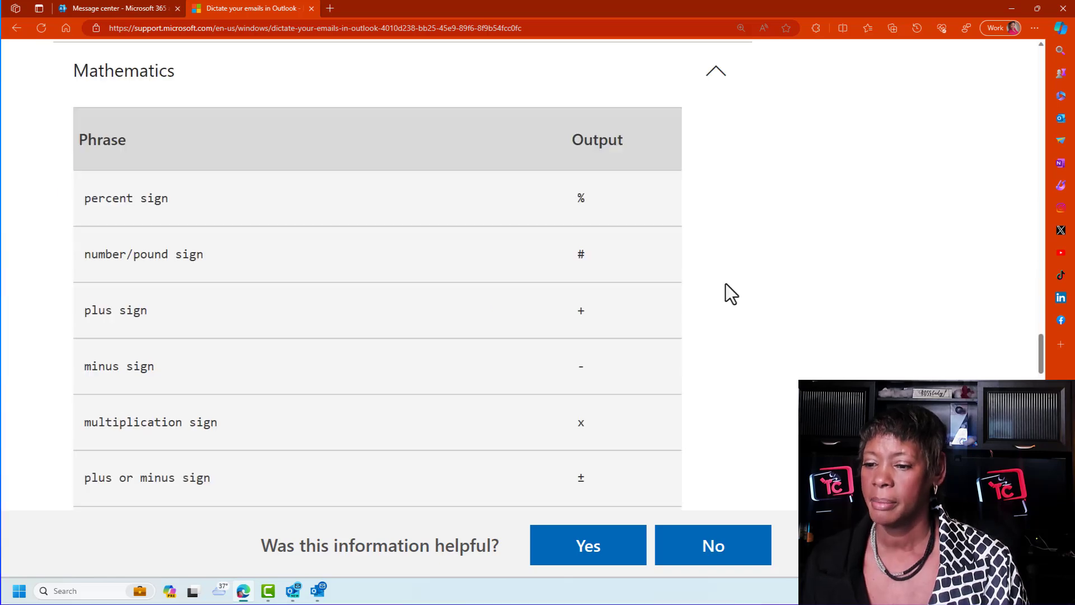
{"action": "scroll", "coordinate": [818, 302], "scroll_direction": "down", "scroll_amount": 5}
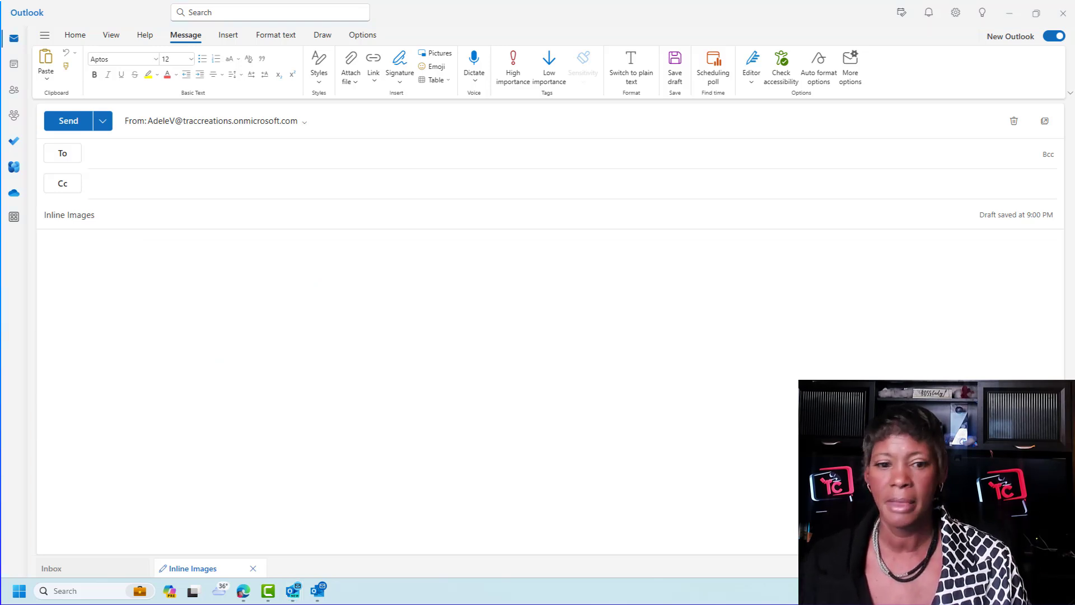
- Drop a picture inline into the body and attach the large PowerPoint presentation as a copy
{"action": "left_click_drag", "start_coordinate": [41, 511], "coordinate": [680, 378]}
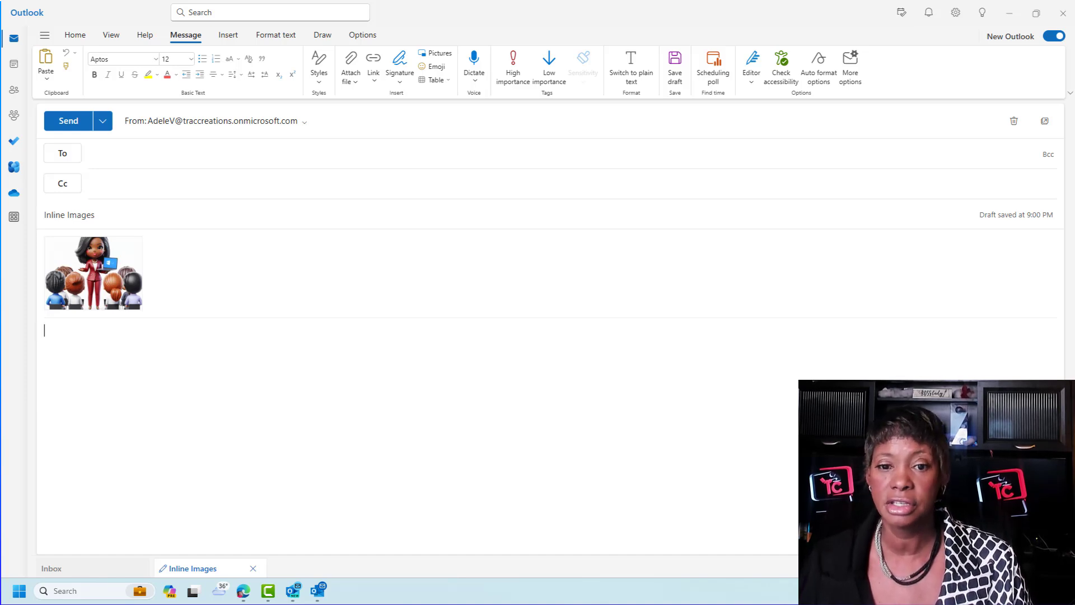
{"action": "left_click_drag", "start_coordinate": [868, 504], "coordinate": [787, 384]}
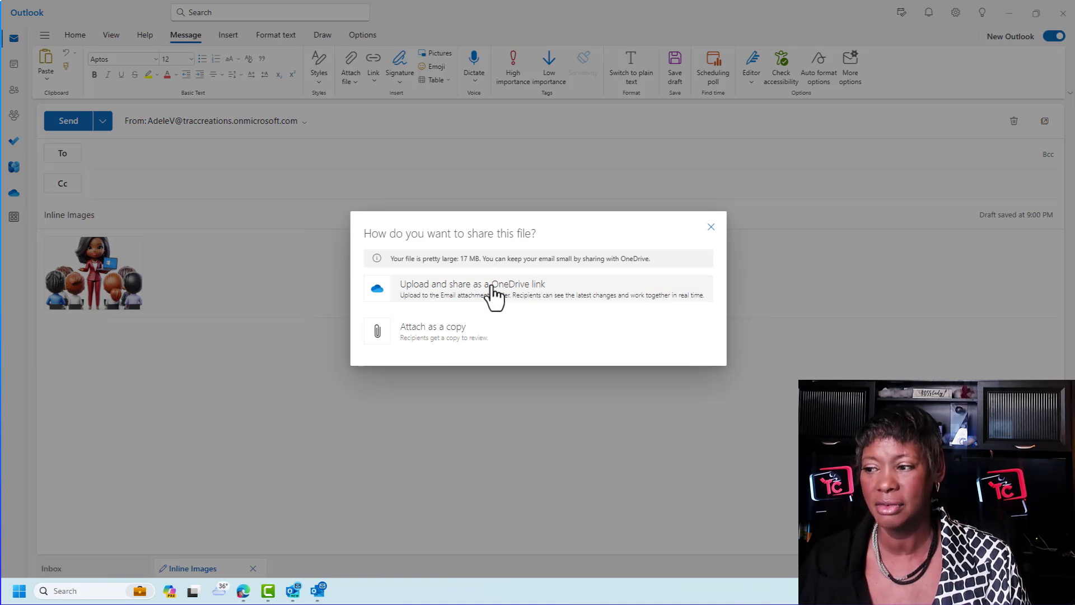
{"action": "left_click", "coordinate": [443, 342]}
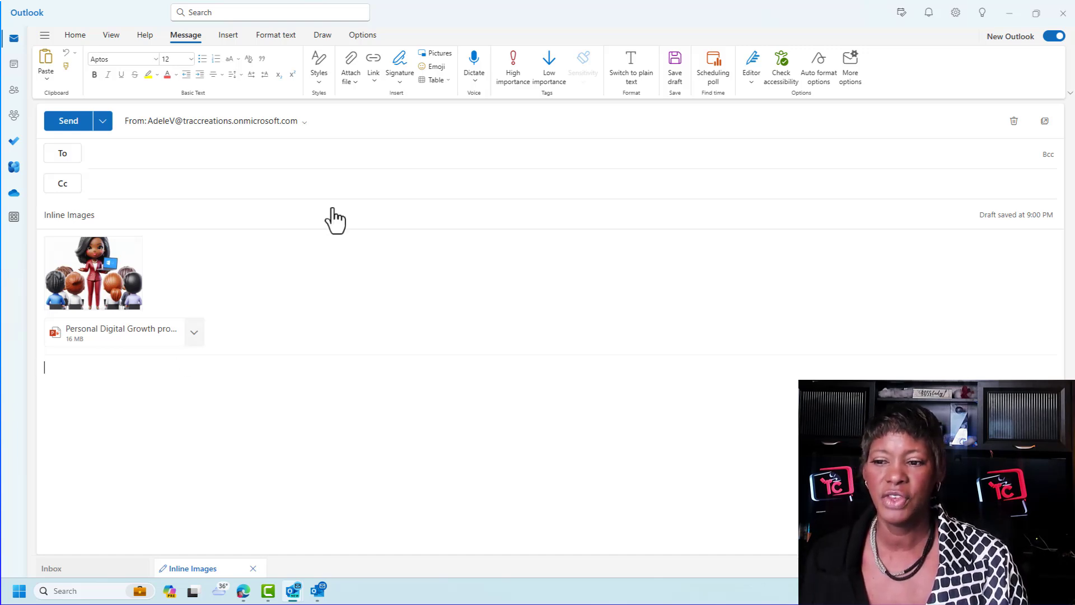
{"action": "mouse_move", "coordinate": [118, 271]}
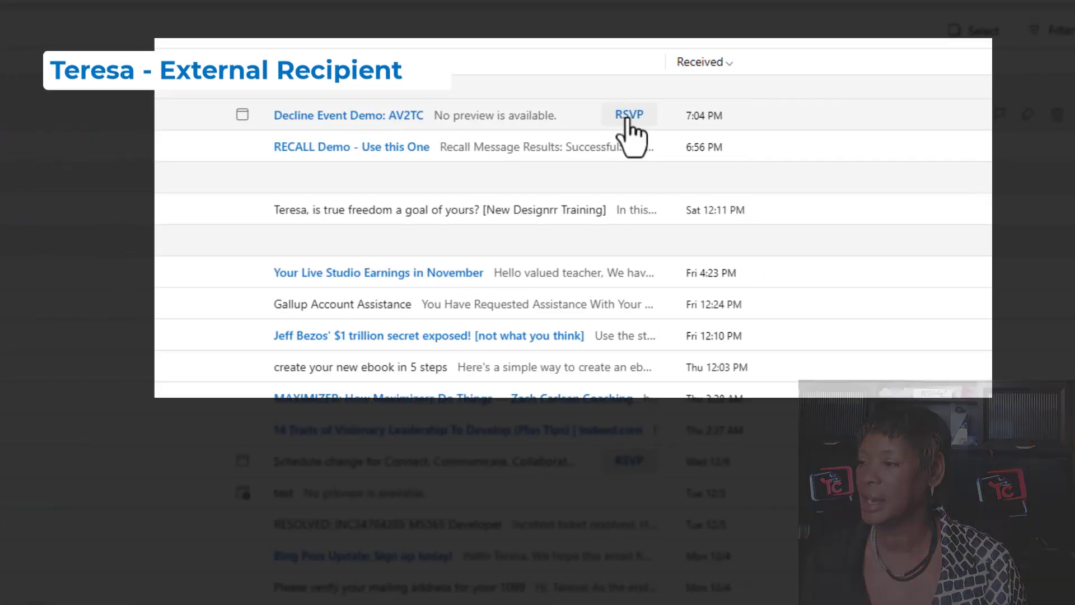
- Open the RSVP options and write the organizer the note 'I am not available.'
{"action": "left_click", "coordinate": [892, 114]}
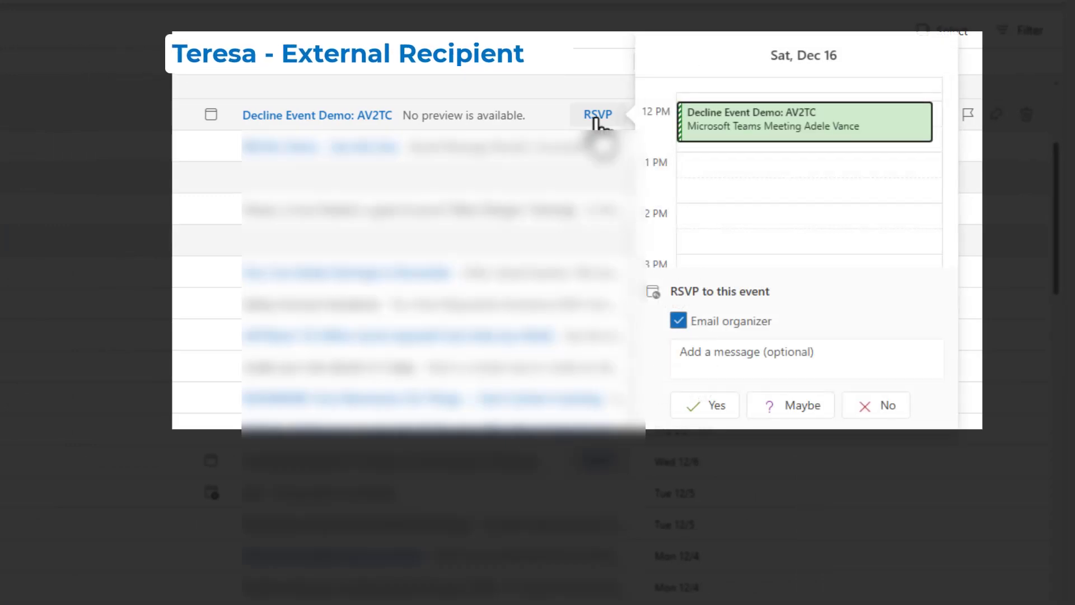
{"action": "left_click", "coordinate": [696, 356]}
{"action": "type", "text": "I am not available."}
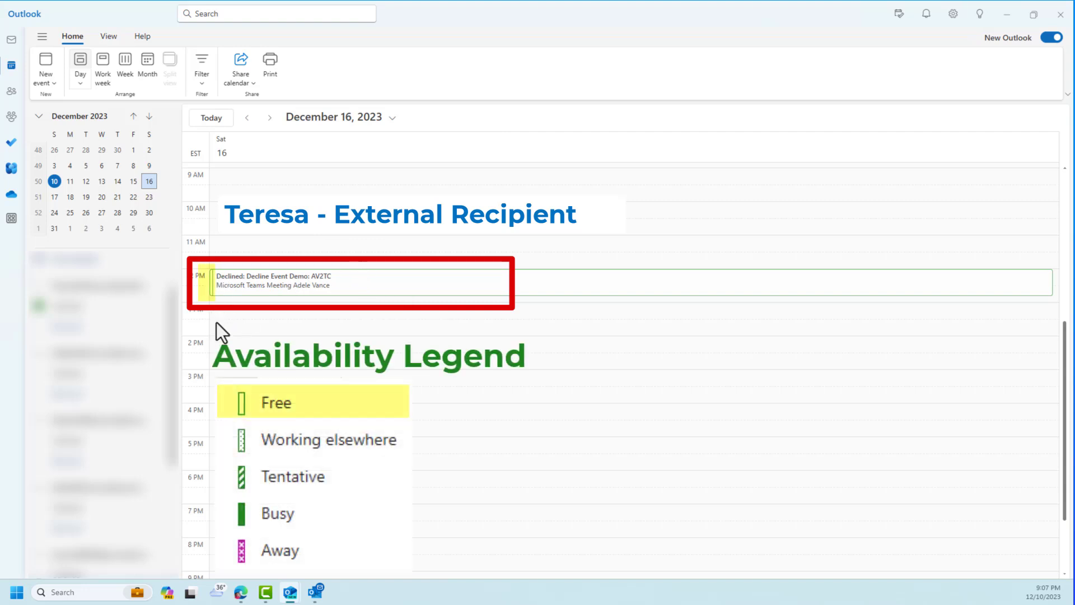
- Open the declined Decline Event Demo: AV2TC meeting and view its reminder options
{"action": "double_click", "coordinate": [305, 289]}
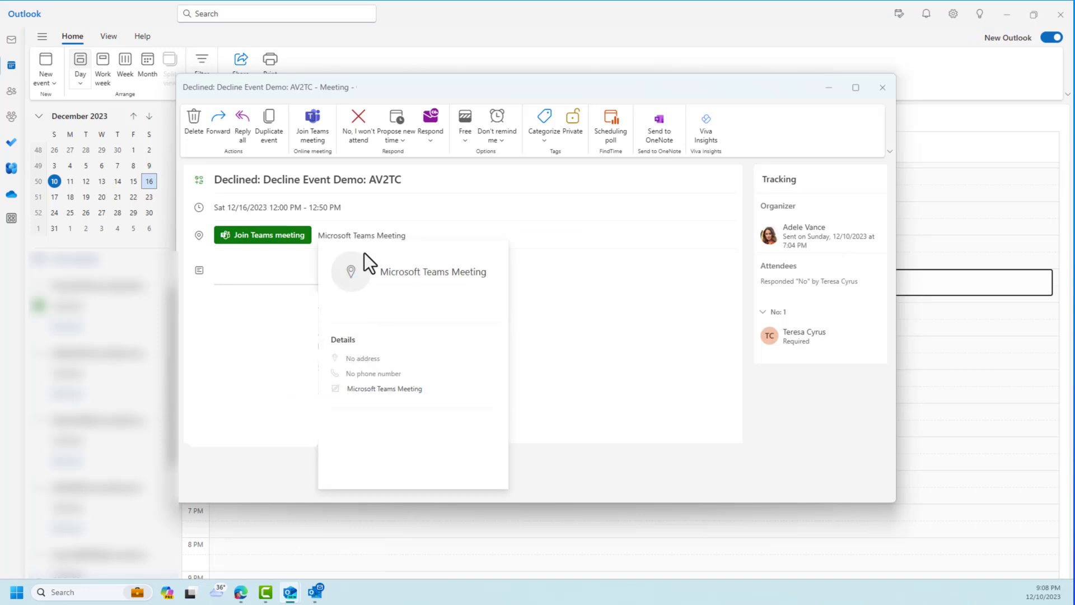
{"action": "left_click", "coordinate": [502, 137]}
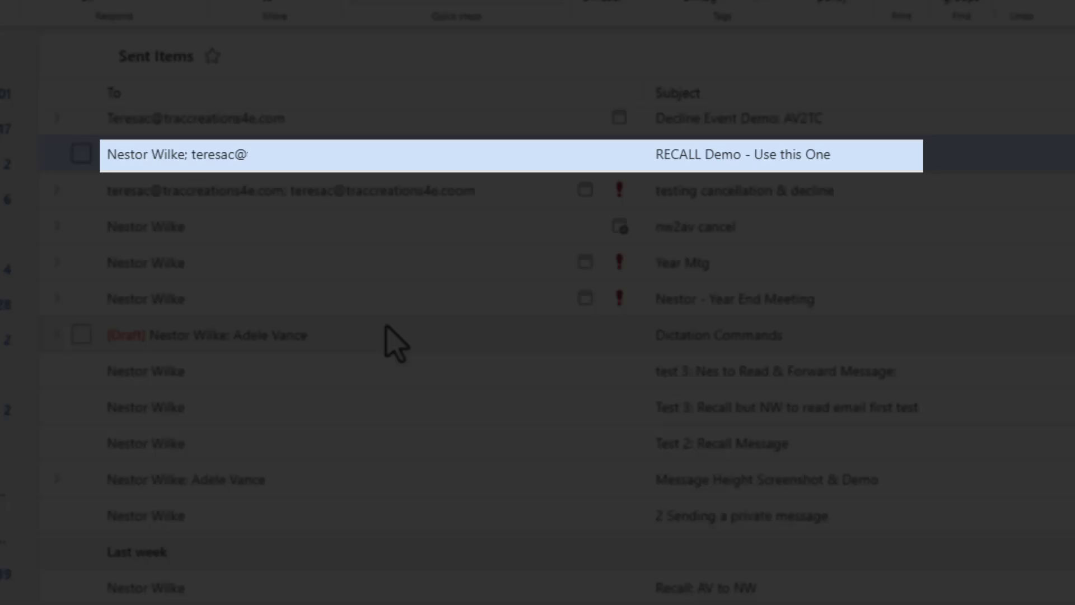
- Review the right-click actions for the RECALL Demo - Use this One message
{"action": "right_click", "coordinate": [407, 157]}
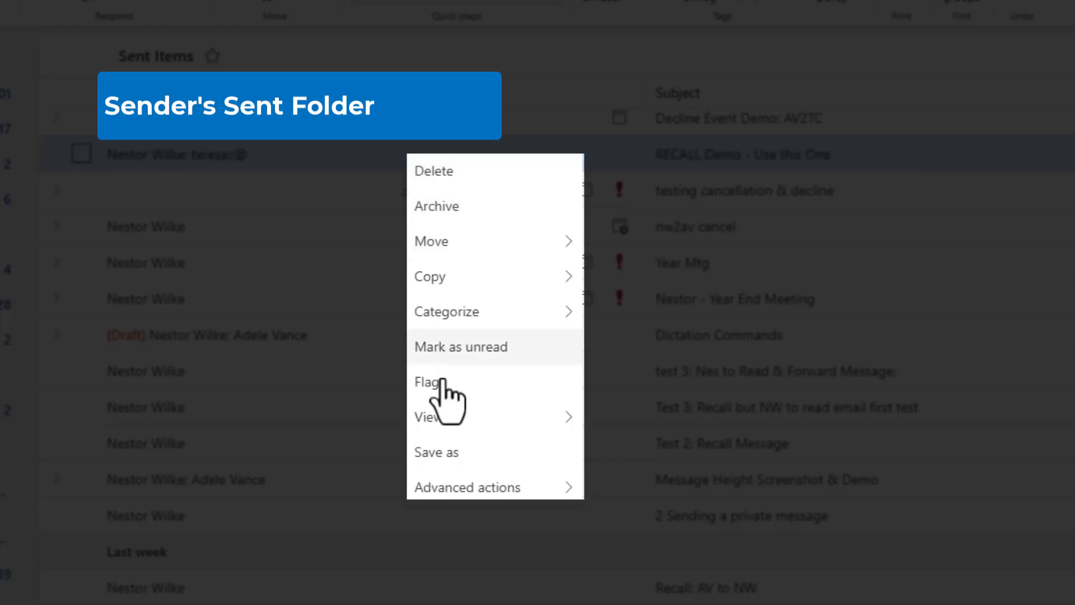
{"action": "mouse_move", "coordinate": [454, 488]}
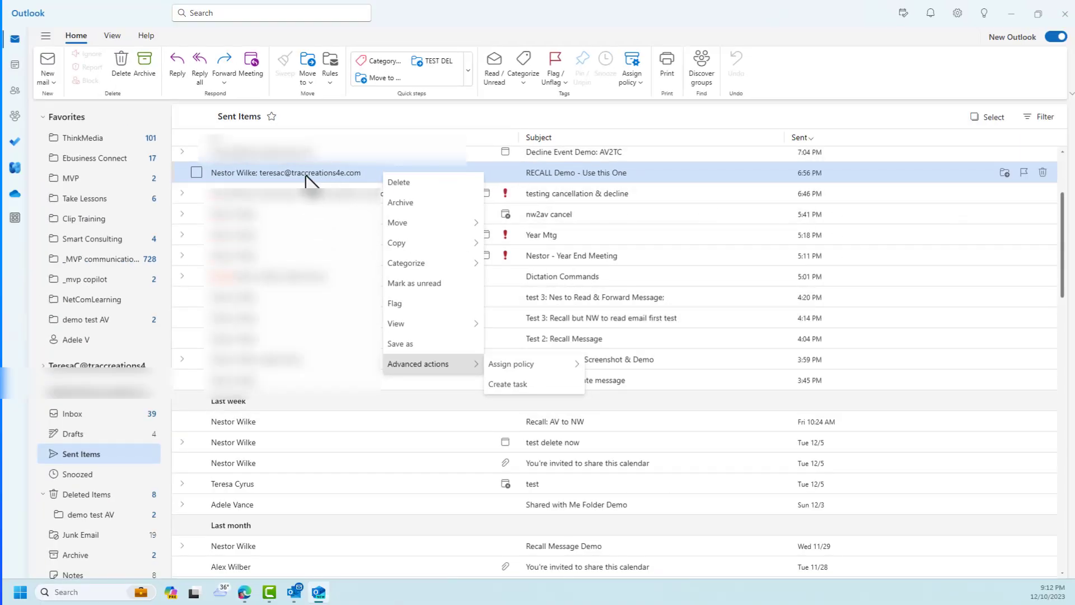
{"action": "left_click", "coordinate": [306, 176]}
- Open the RECALL Demo message in full view and check More actions > Advanced actions
{"action": "left_click", "coordinate": [306, 176]}
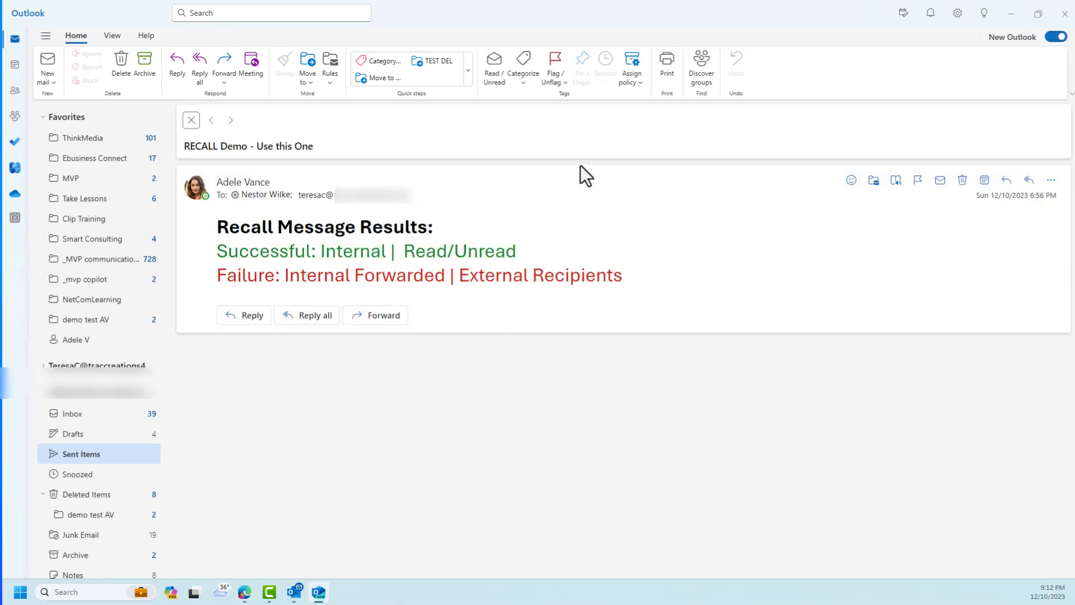
{"action": "left_click", "coordinate": [1050, 180]}
{"action": "mouse_move", "coordinate": [1001, 456]}
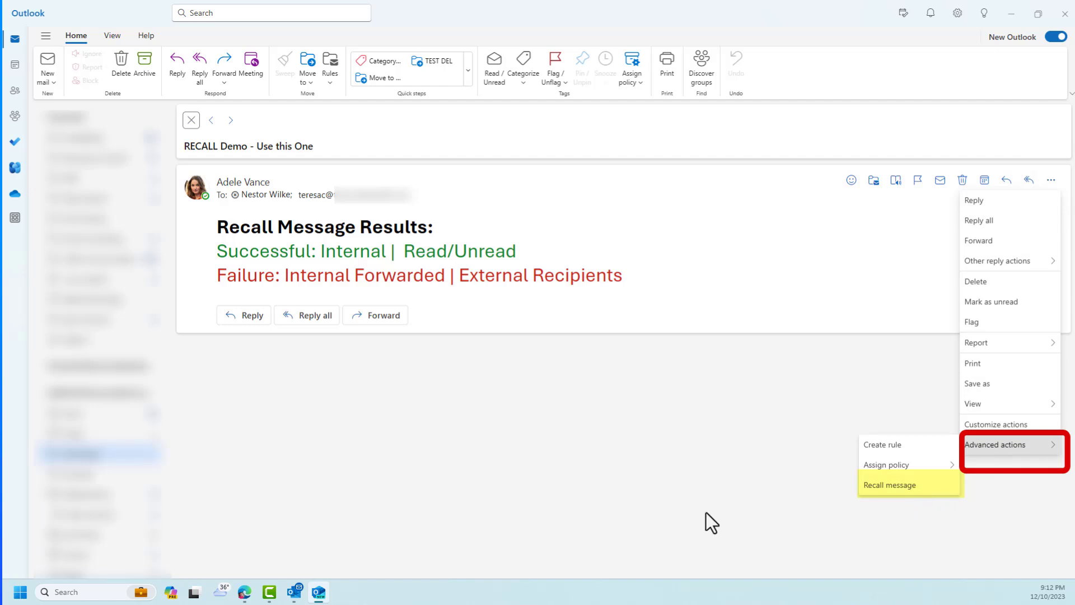
{"action": "key", "text": "Escape"}
- Return to Sent Items and set the reading pane to show on the right
{"action": "left_click", "coordinate": [191, 120]}
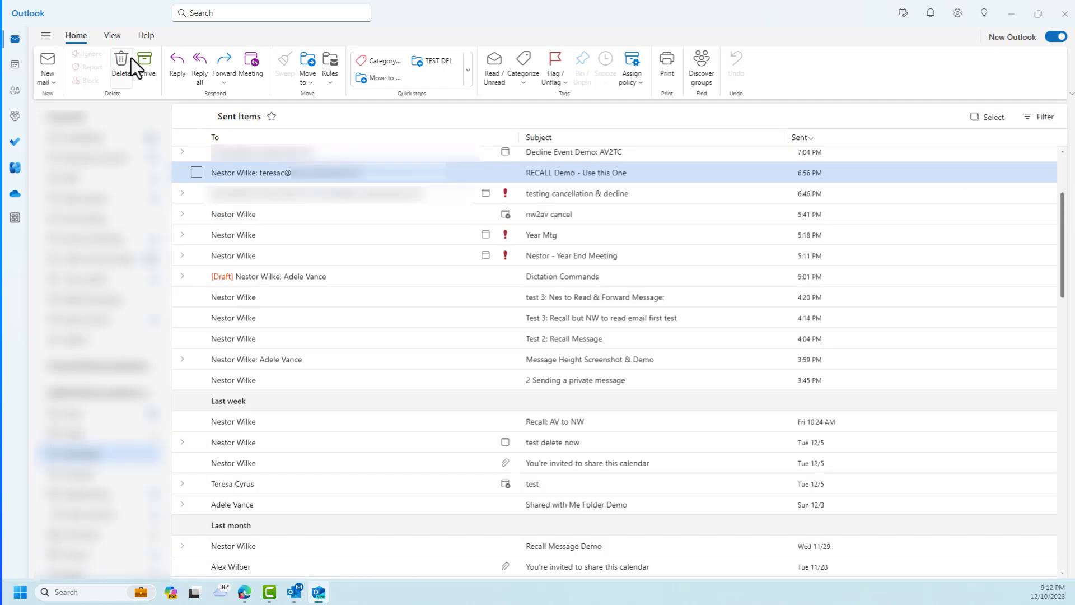
{"action": "left_click", "coordinate": [112, 35]}
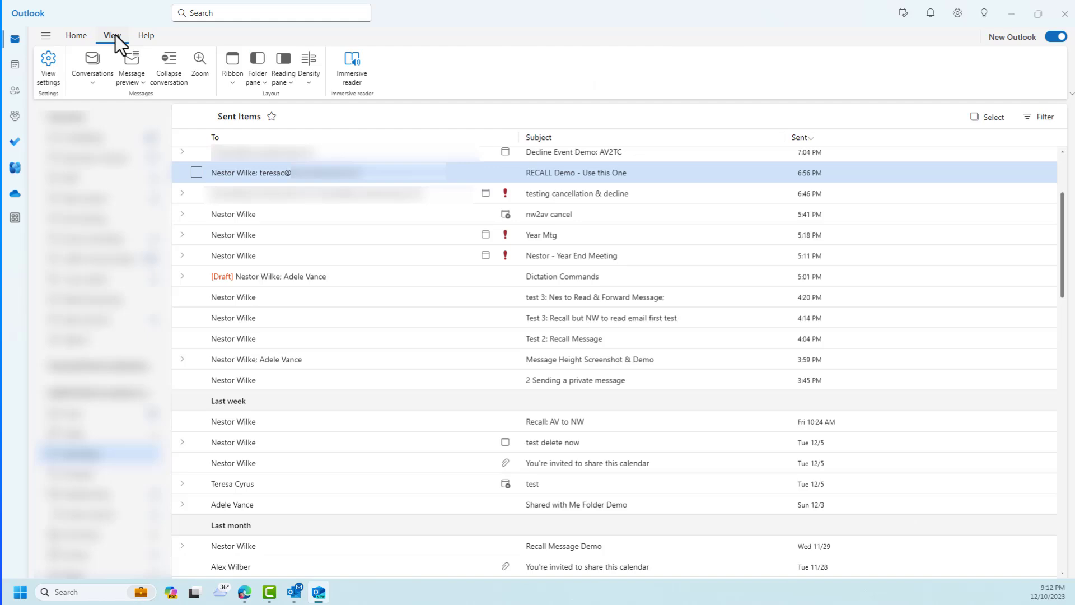
{"action": "left_click", "coordinate": [294, 85]}
{"action": "left_click", "coordinate": [303, 100]}
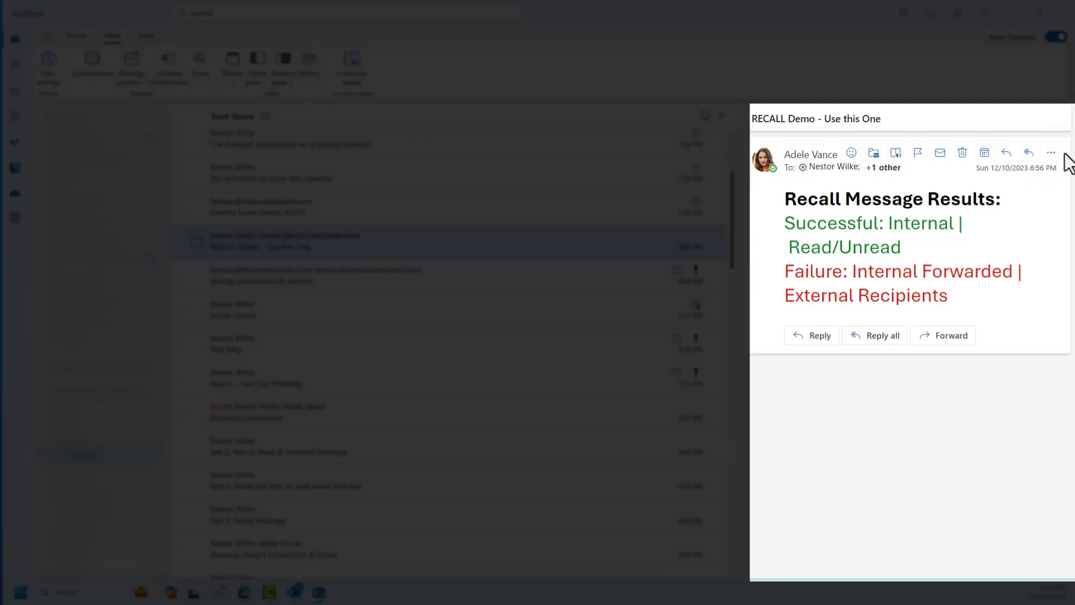
- Recall the previewed RECALL Demo message via Advanced actions > Recall message and confirm
{"action": "left_click", "coordinate": [1052, 154]}
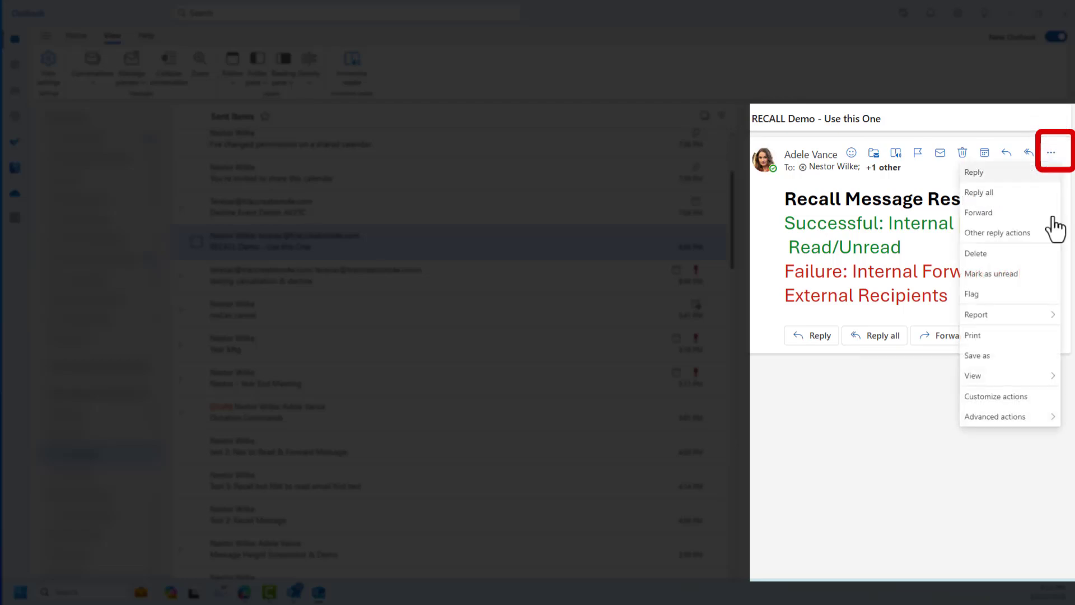
{"action": "mouse_move", "coordinate": [1026, 424]}
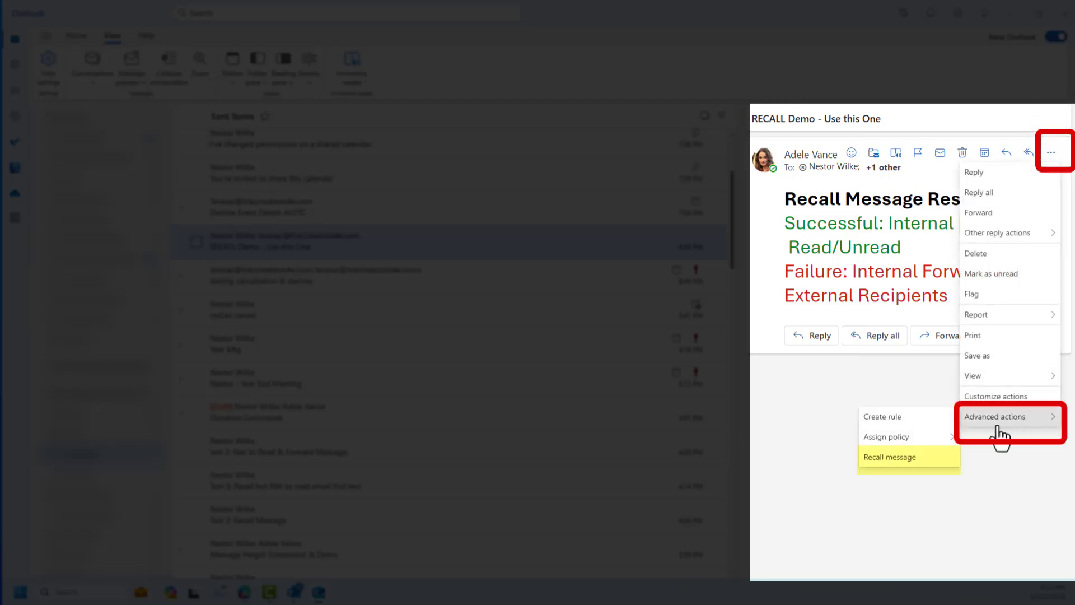
{"action": "left_click", "coordinate": [910, 464]}
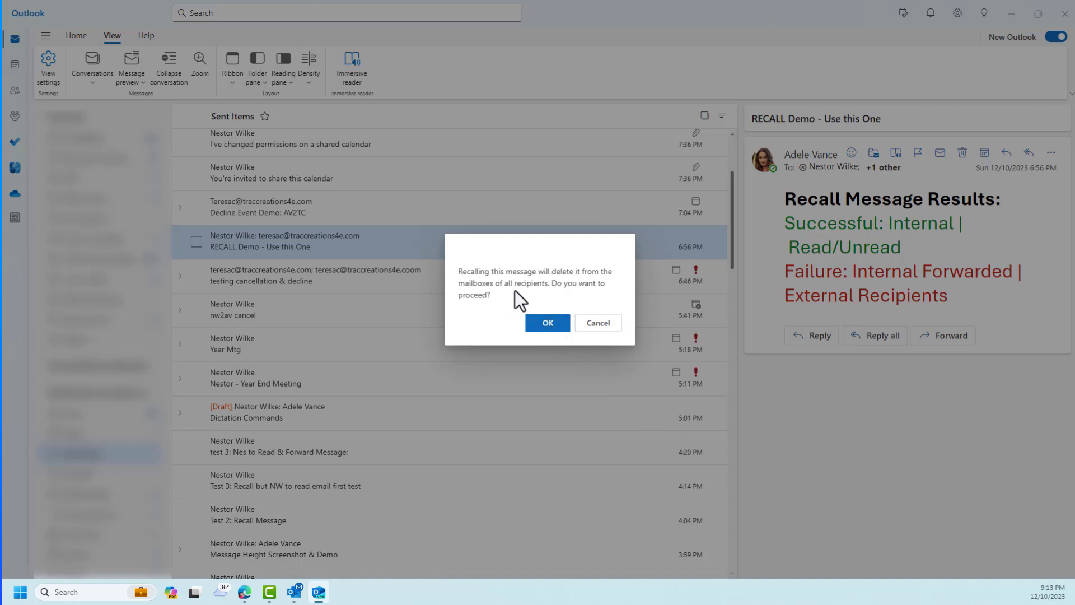
{"action": "left_click", "coordinate": [546, 333]}
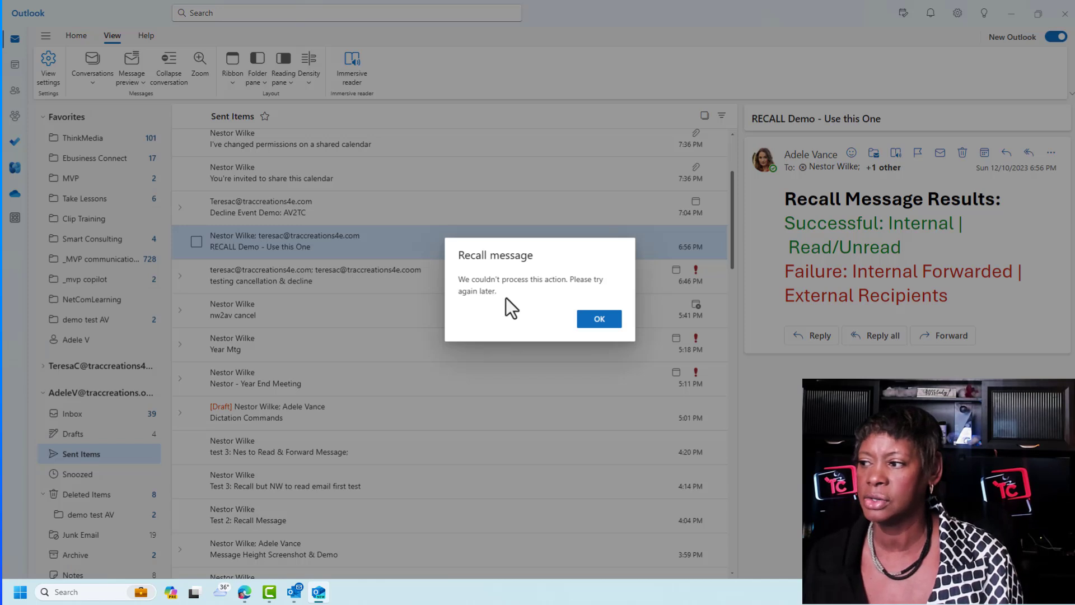
- Dismiss the error and recall the open RECALL Demo message via Advanced actions > Recall message
{"action": "left_click", "coordinate": [598, 319]}
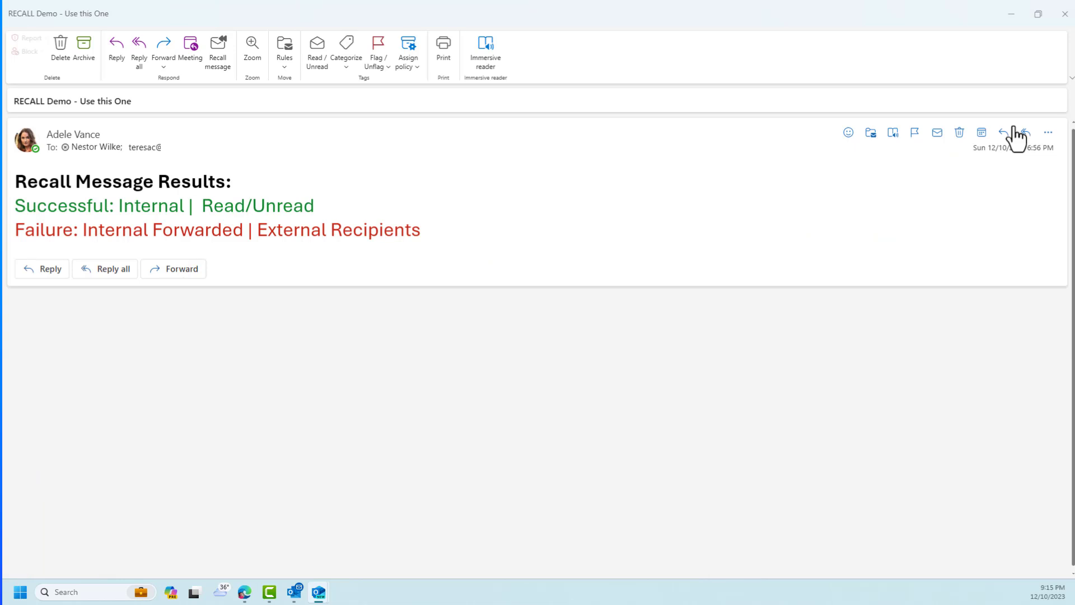
{"action": "left_click", "coordinate": [1047, 133]}
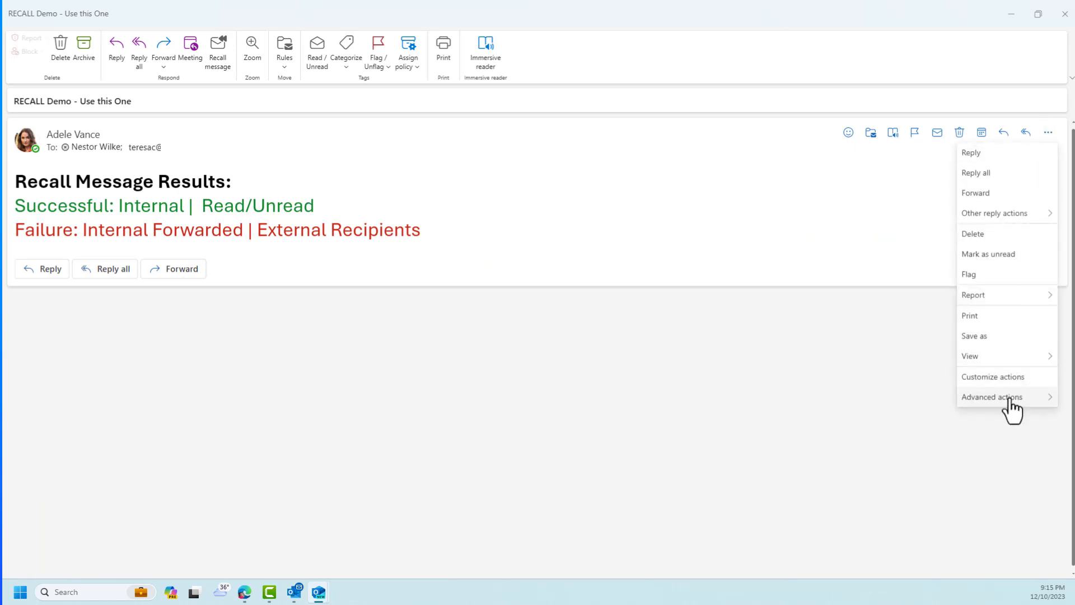
{"action": "mouse_move", "coordinate": [1005, 399]}
{"action": "left_click", "coordinate": [892, 437]}
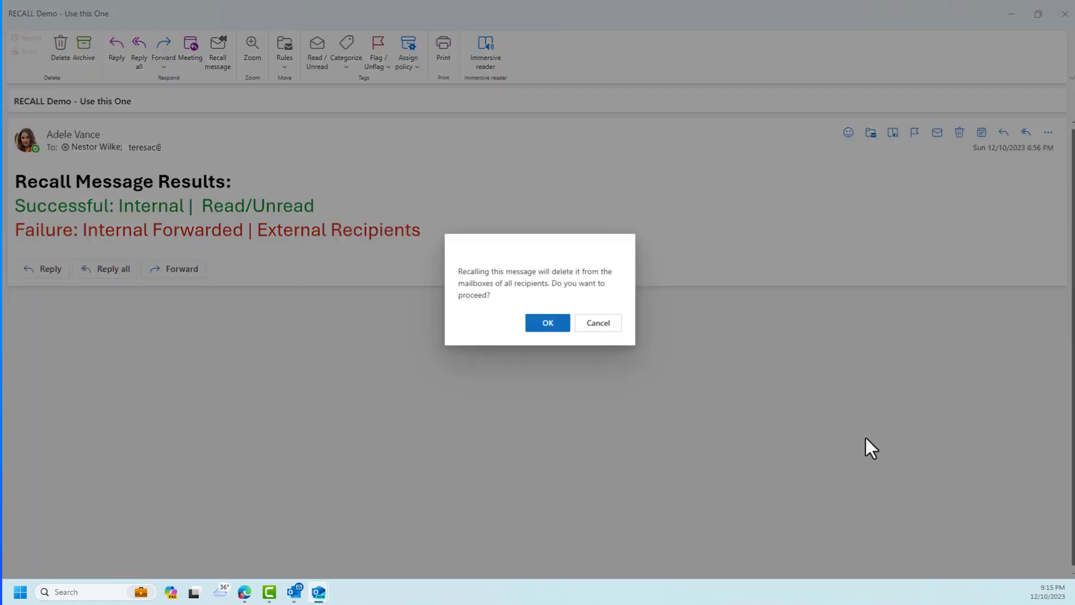
{"action": "left_click", "coordinate": [546, 327]}
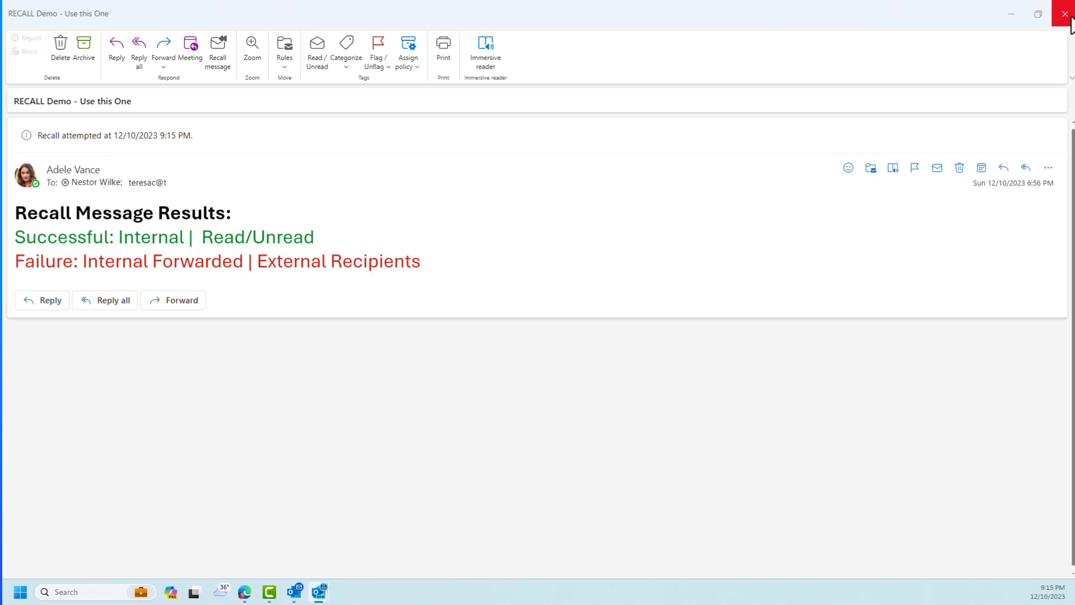
- Close the message window, open the Message Recall Status Report, and list the failed recipients
{"action": "left_click", "coordinate": [1065, 14]}
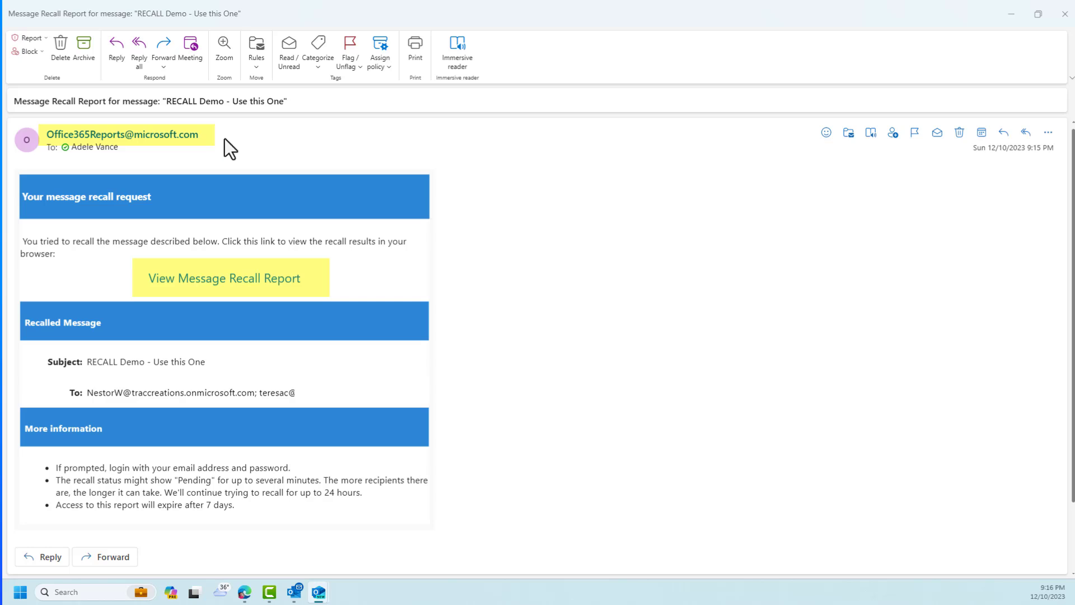
{"action": "left_click", "coordinate": [212, 279]}
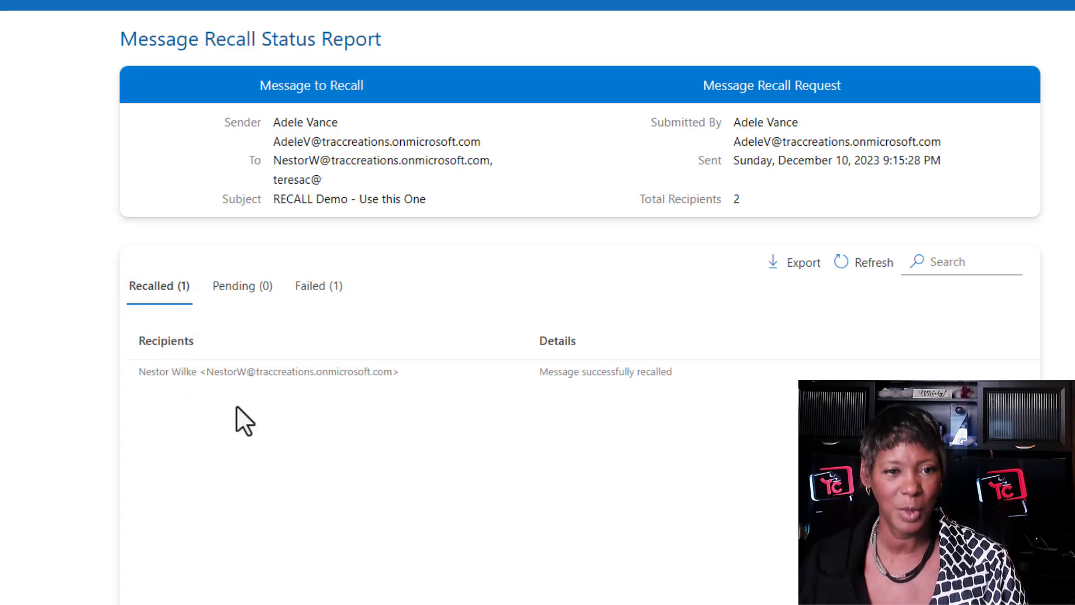
{"action": "left_click", "coordinate": [314, 287]}
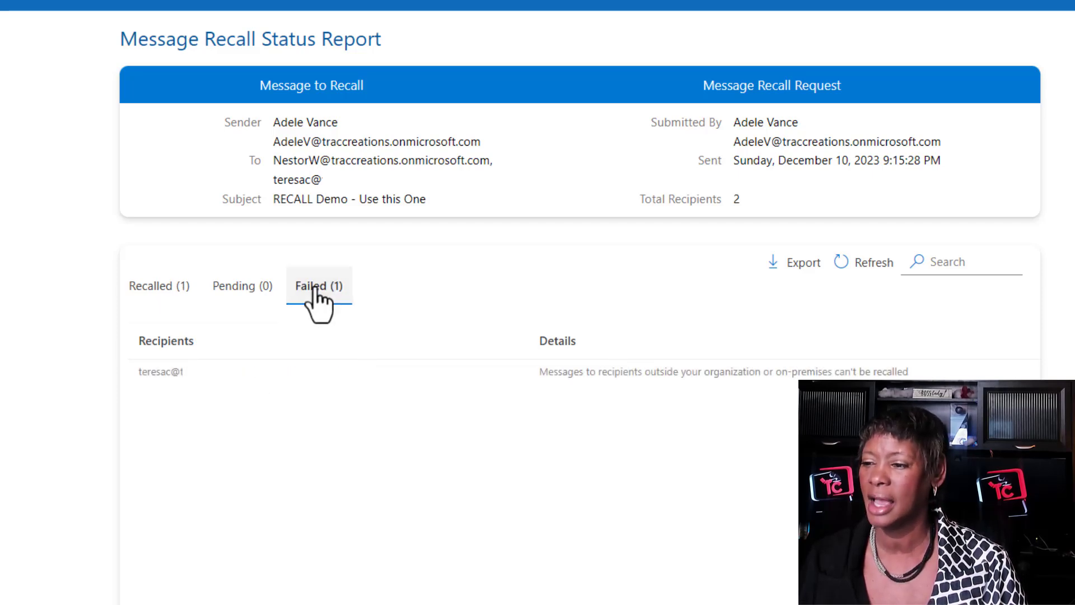